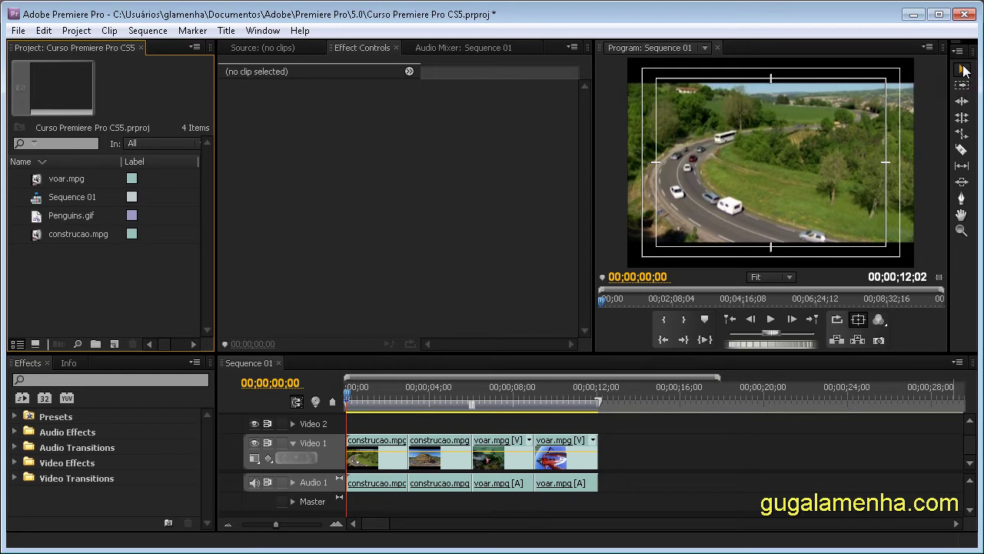
click(18, 31)
mouse_move(87, 34)
mouse_move(146, 35)
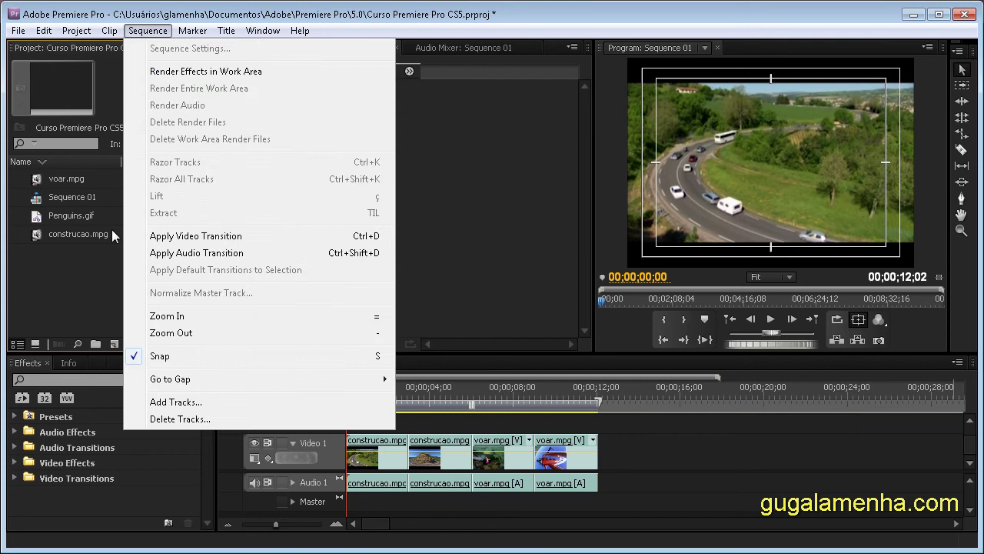
click(84, 298)
click(287, 293)
click(84, 477)
click(78, 462)
click(95, 502)
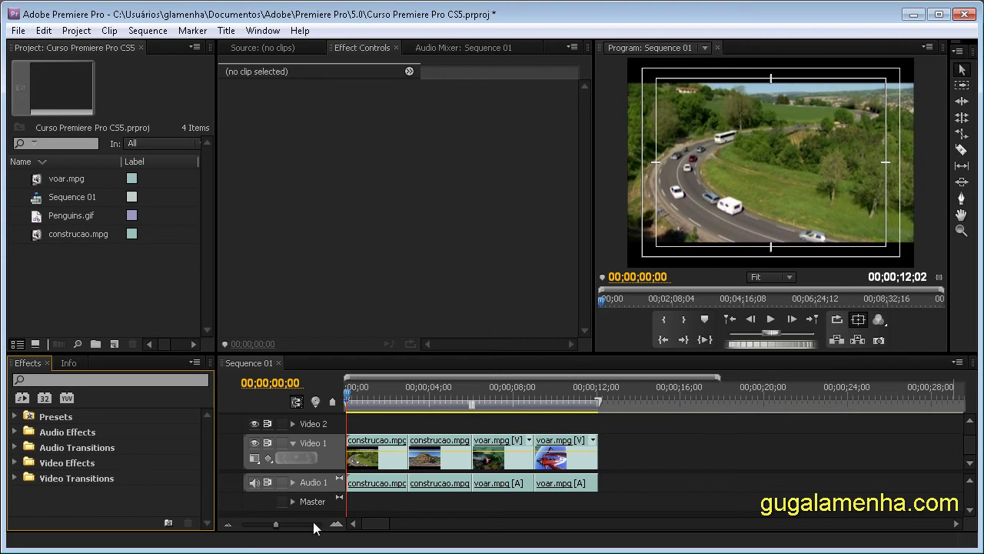
Select each of the four Video 1 clips individually, from the first construcao.mpg to the last voar.mpg.
click(377, 460)
click(439, 465)
click(500, 465)
click(544, 466)
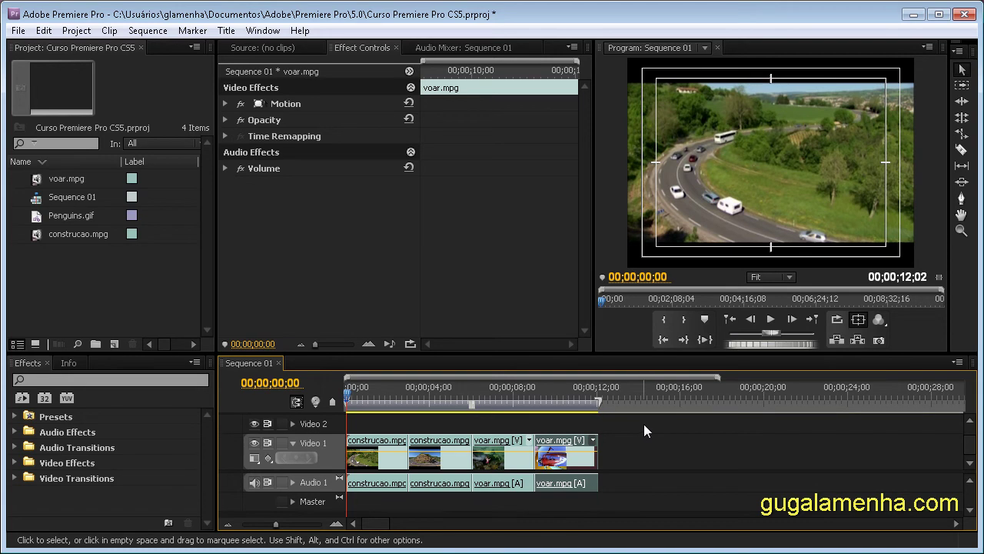
Try a marquee selection of all four Video 1 clips and a combined selection of the first and third clips, clearing each.
drag(635, 421, 369, 499)
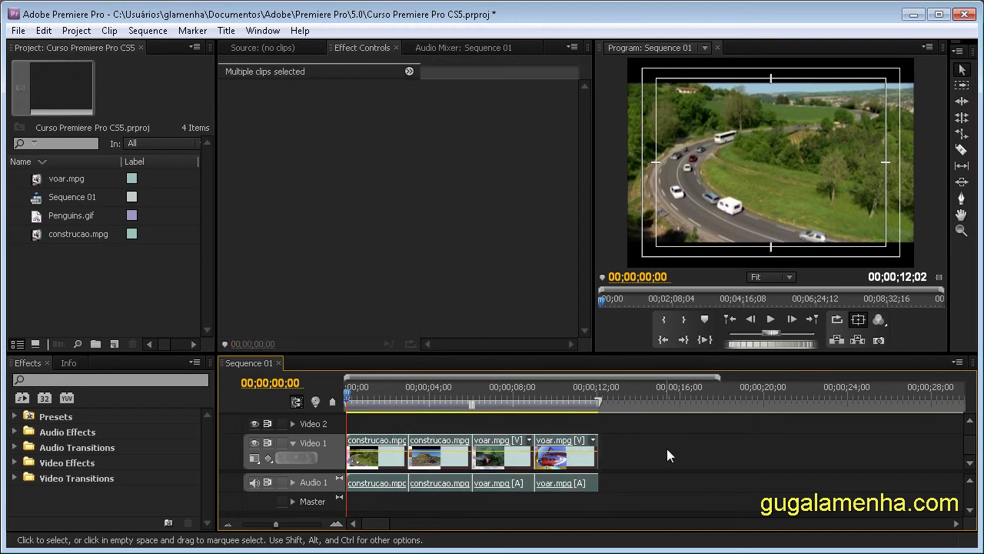
click(639, 460)
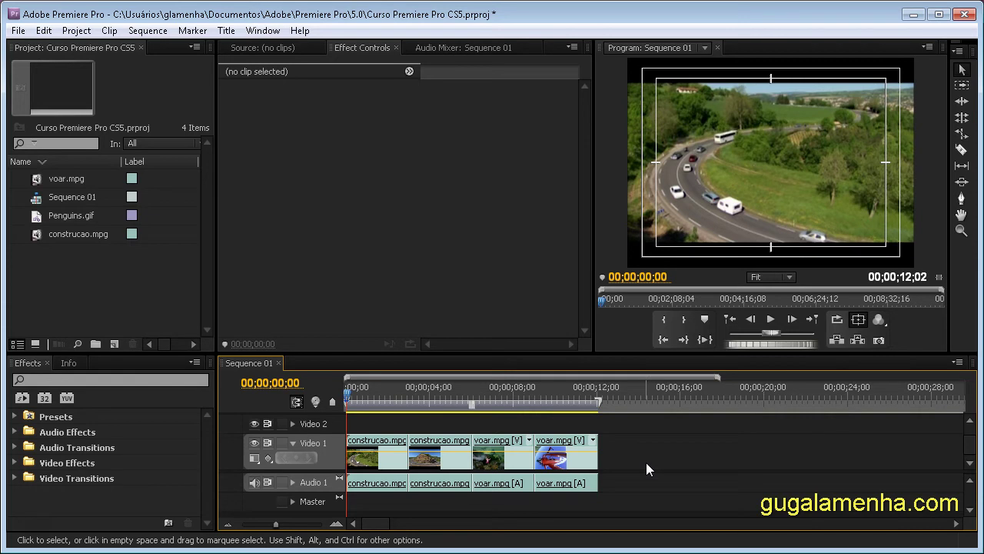
click(382, 464)
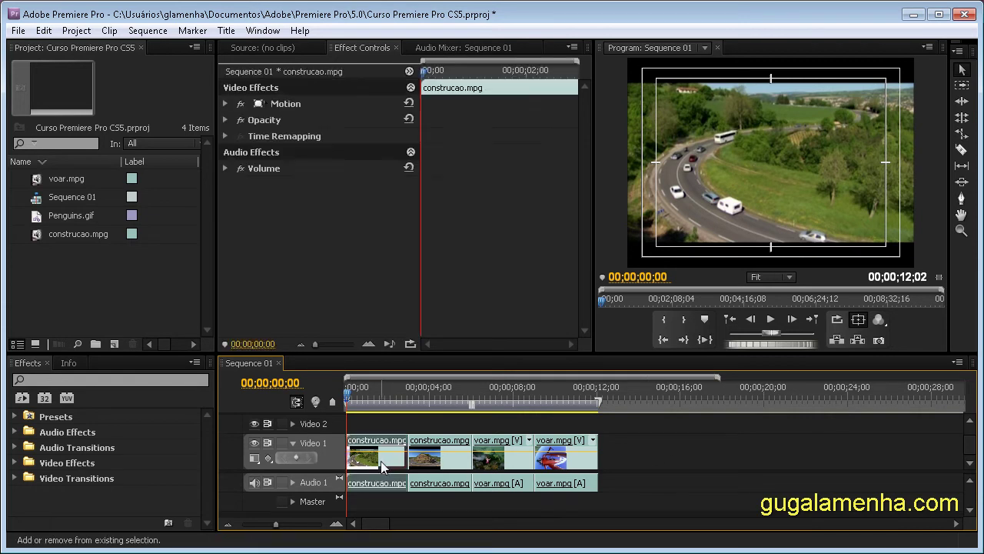
shift+click(491, 465)
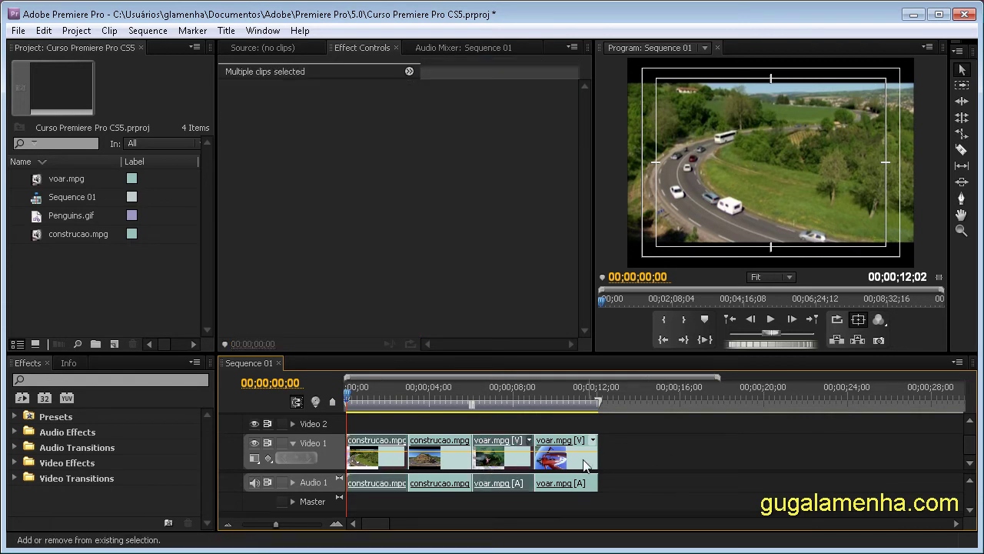
click(645, 455)
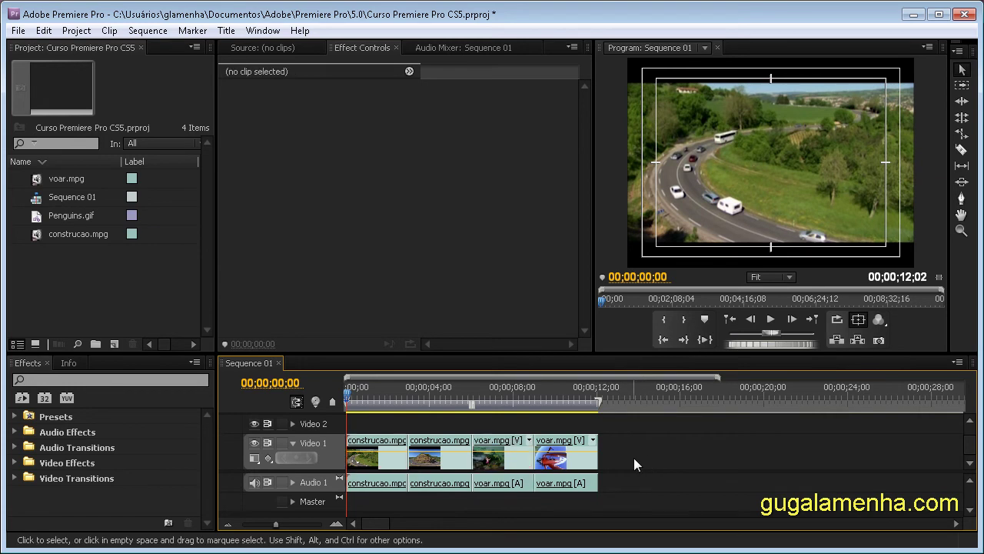
Select all Video 1 clips from the second construcao.mpg clip onward with the Track Select tool.
click(961, 86)
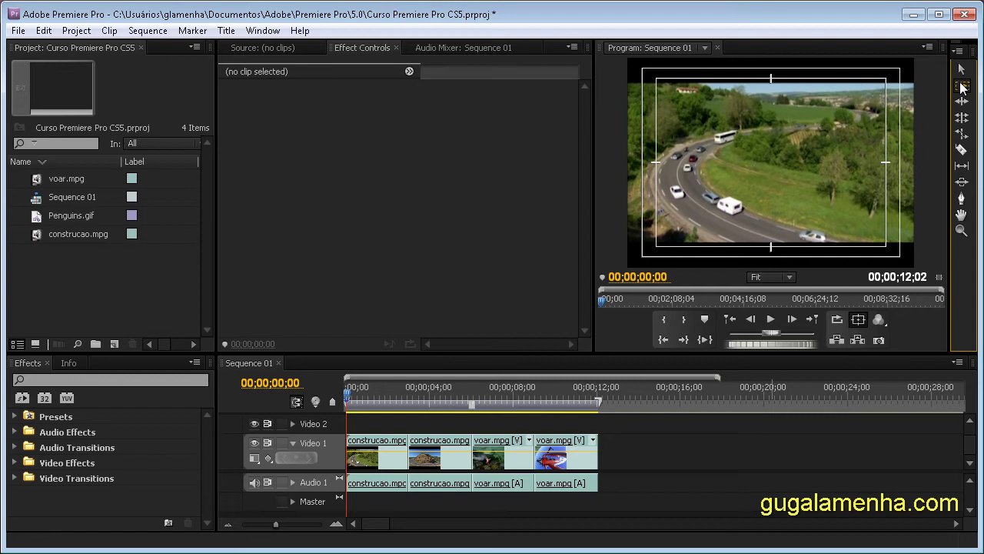
click(961, 86)
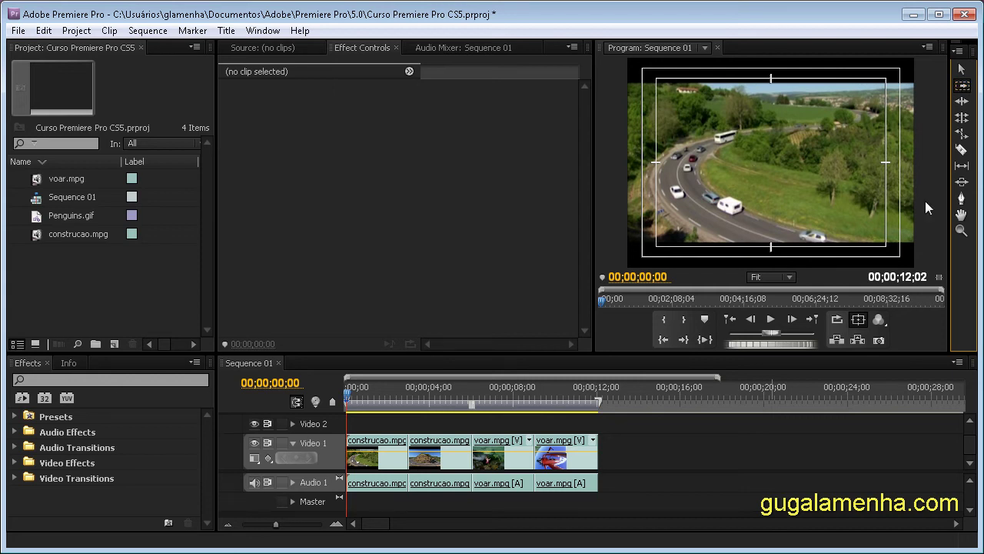
click(439, 460)
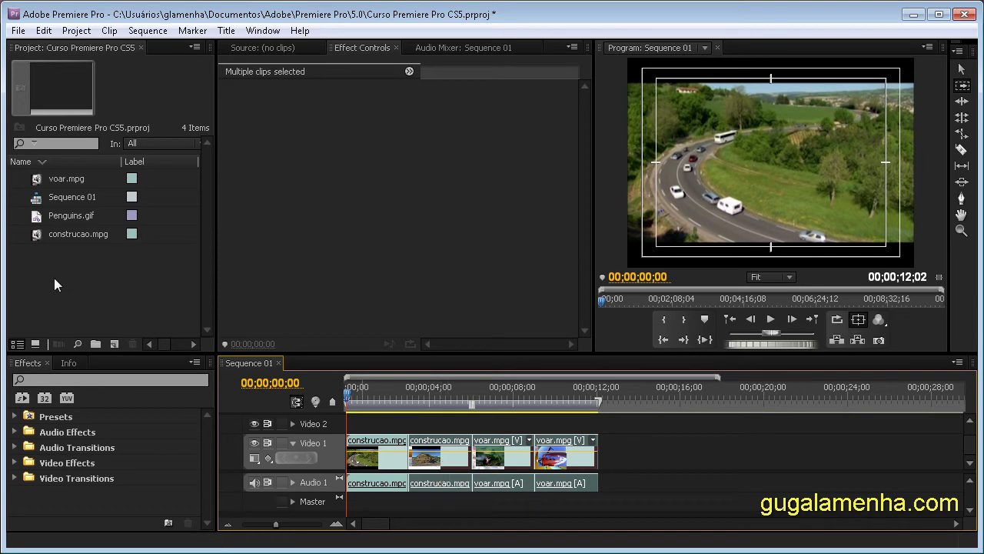
Place Penguins.gif on Video 2 at the start of the second construcao.mpg clip and try single-track forward selection on both video tracks.
drag(37, 223, 407, 428)
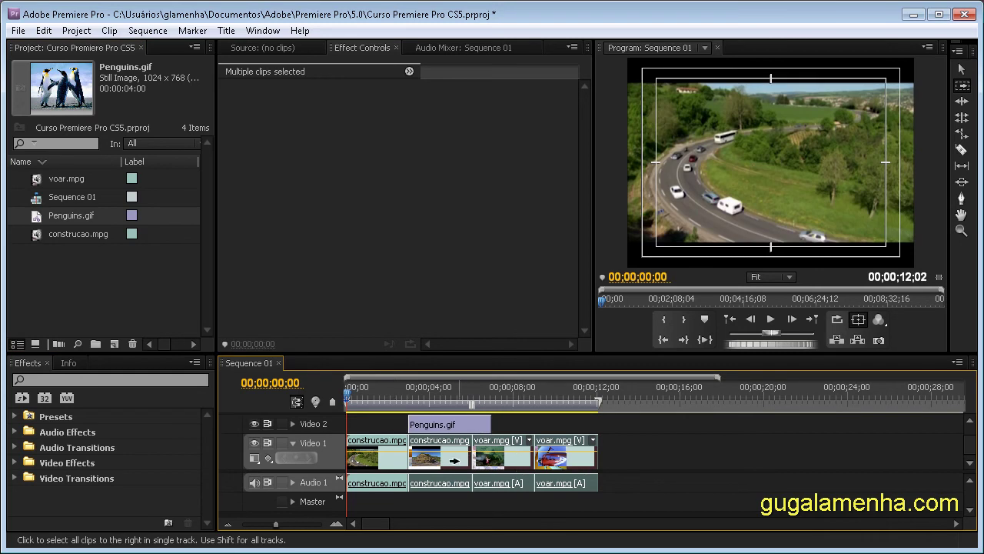
click(392, 458)
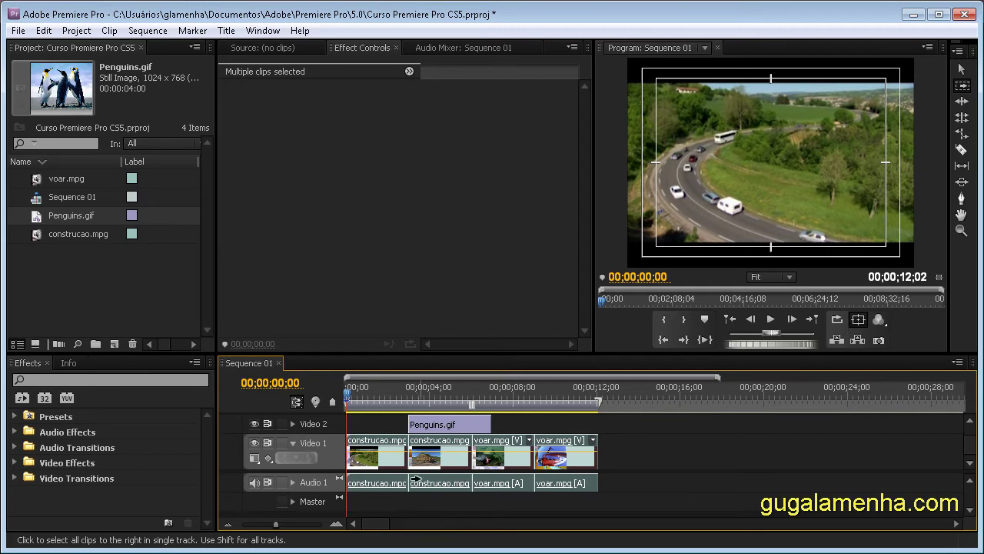
click(514, 462)
click(446, 461)
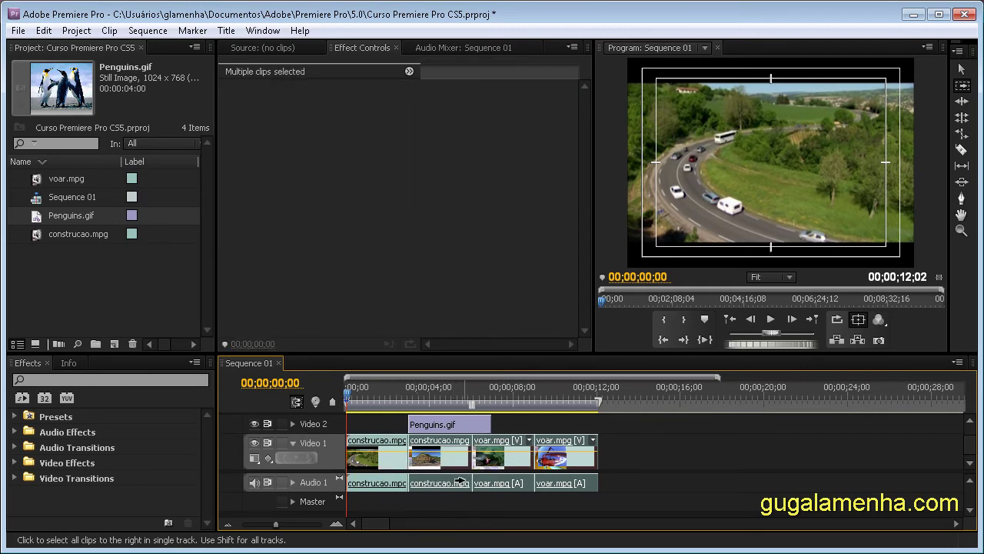
click(446, 424)
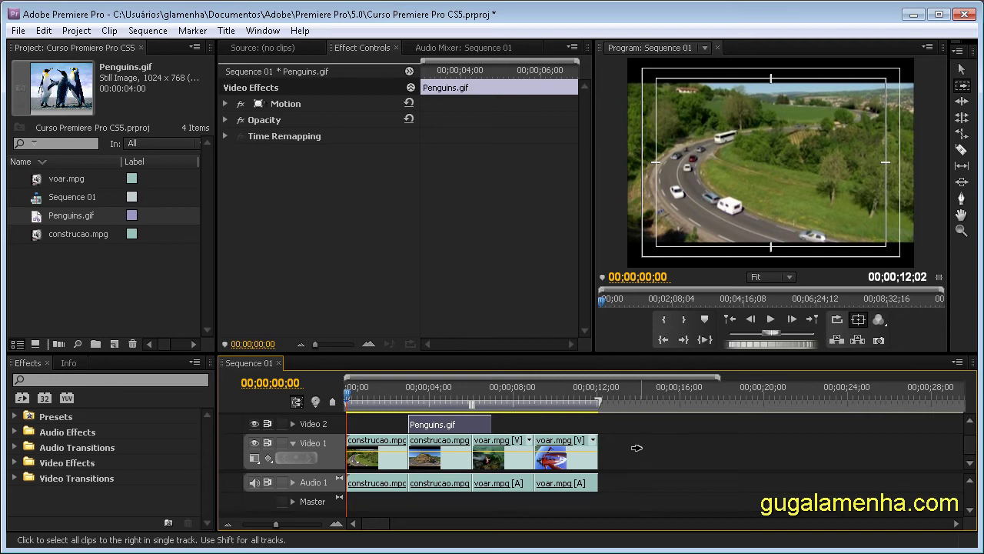
Select the clips on all tracks from Penguins.gif and the second construcao.mpg clip onward, using Track Select in multi-track mode.
key(shift)
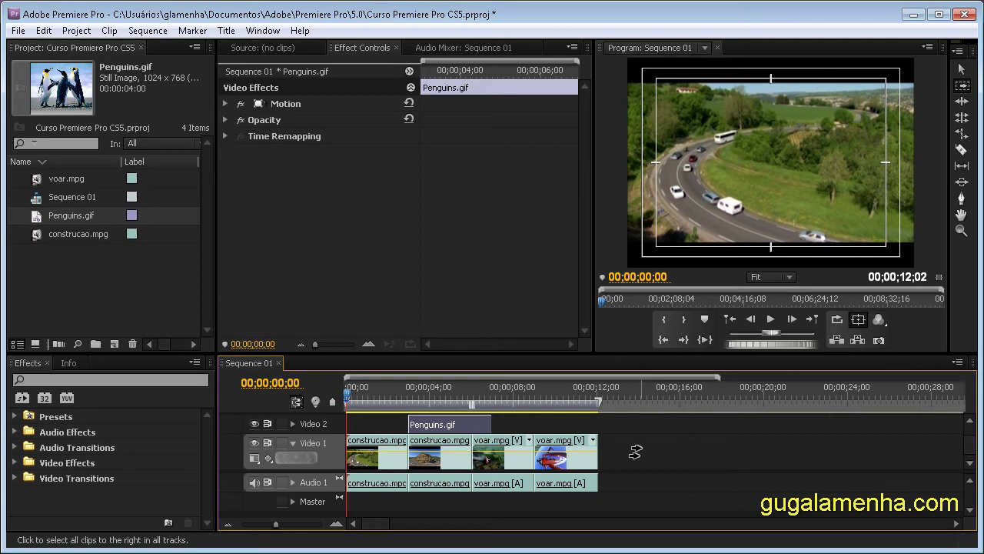
shift+click(472, 452)
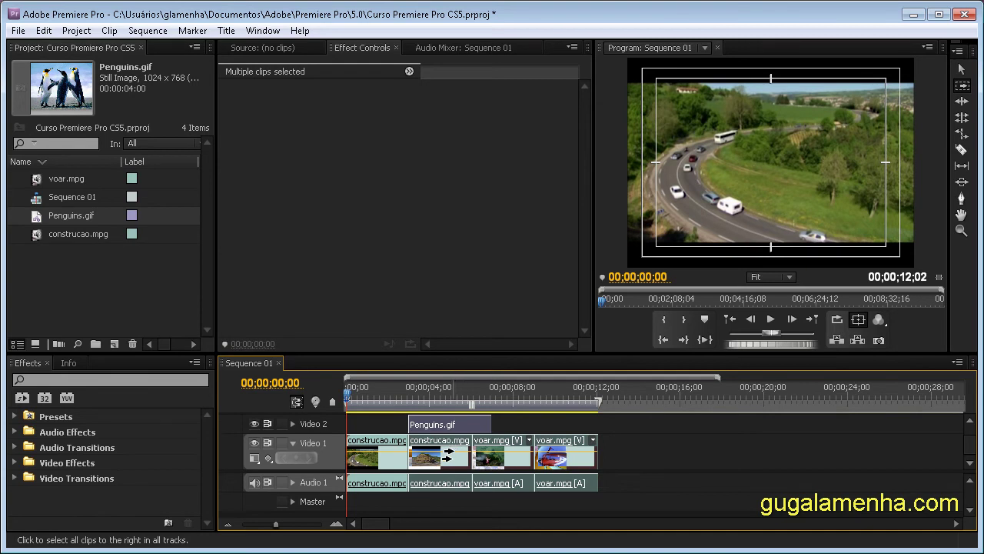
click(633, 448)
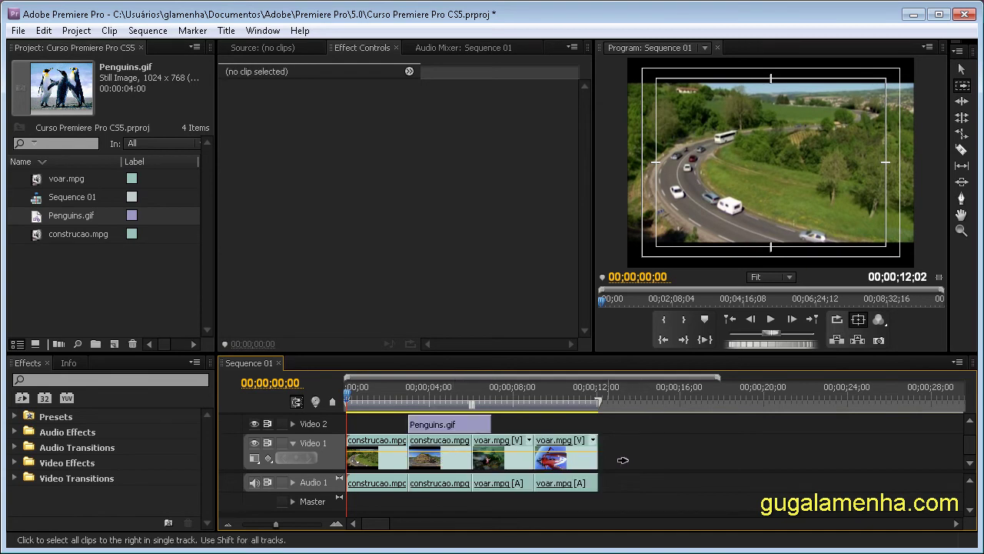
key(shift)
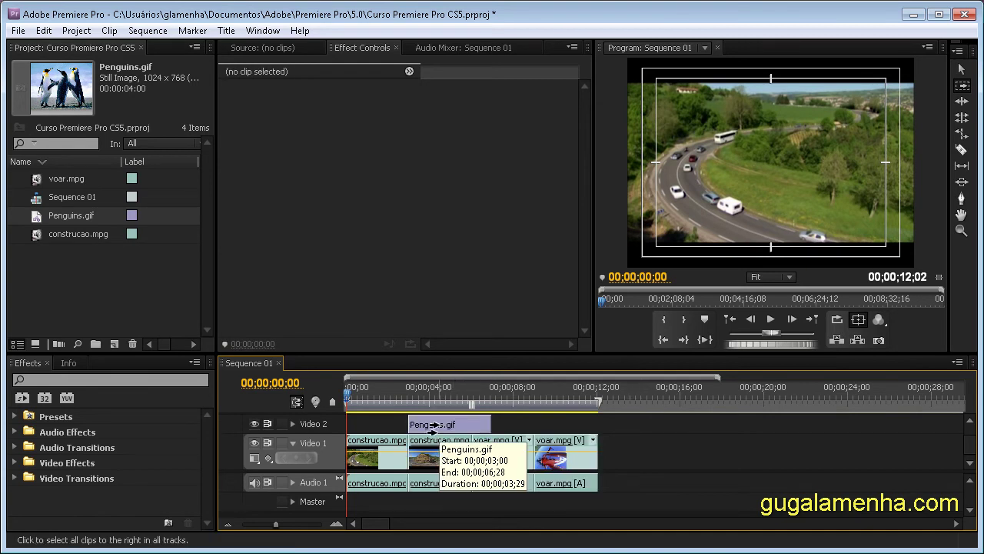
shift+click(433, 427)
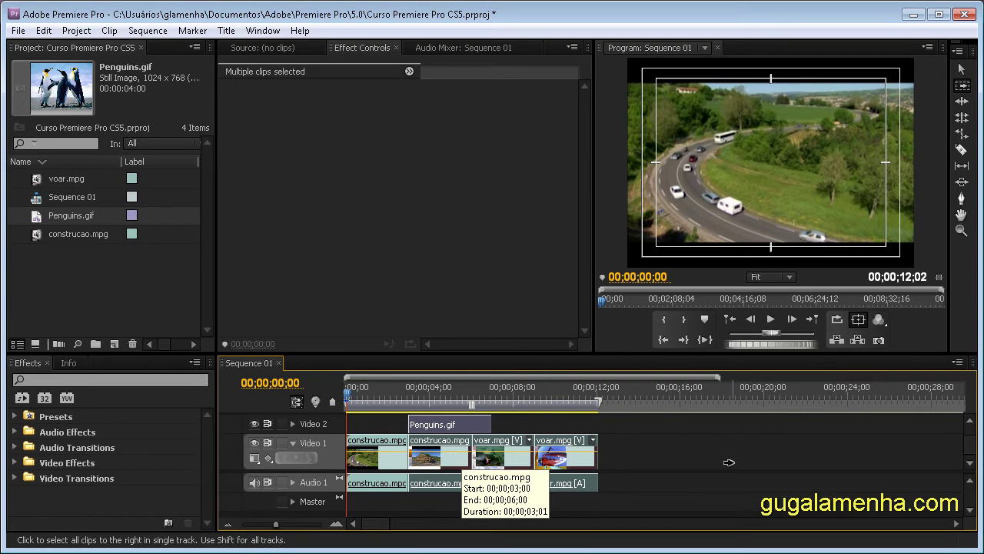
Try extending the end of the first voar.mpg clip by 1 second with the Ripple Edit tool twice, undoing each trim.
click(961, 102)
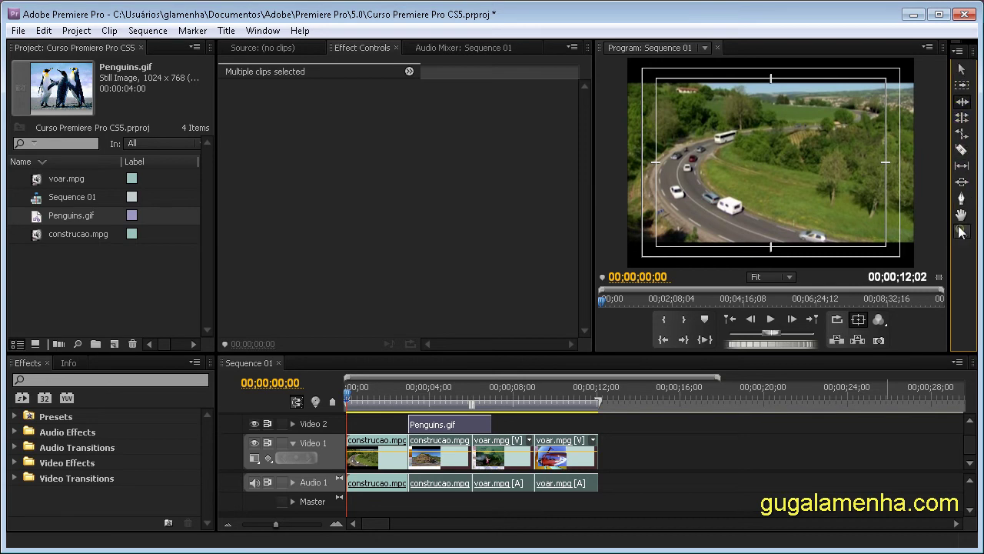
click(962, 105)
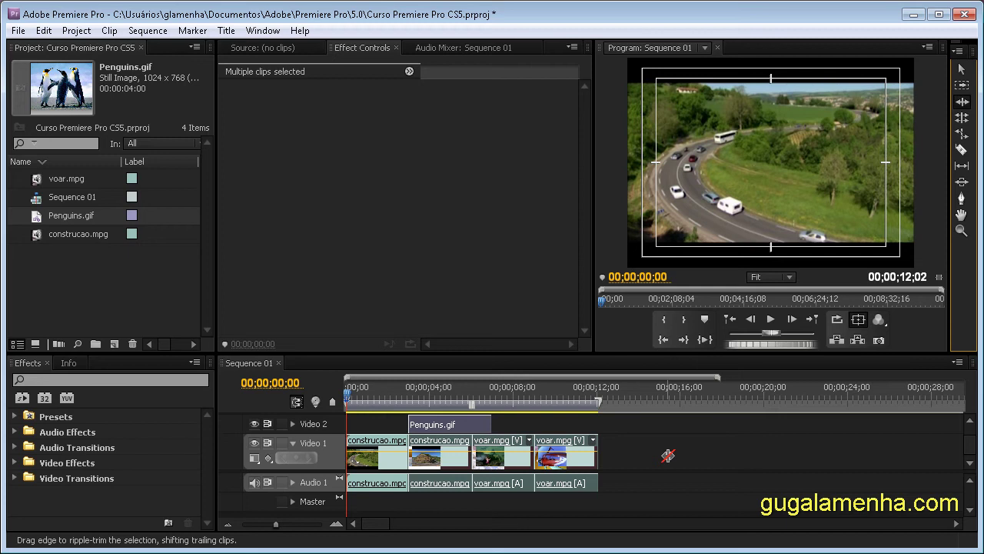
click(536, 460)
click(709, 446)
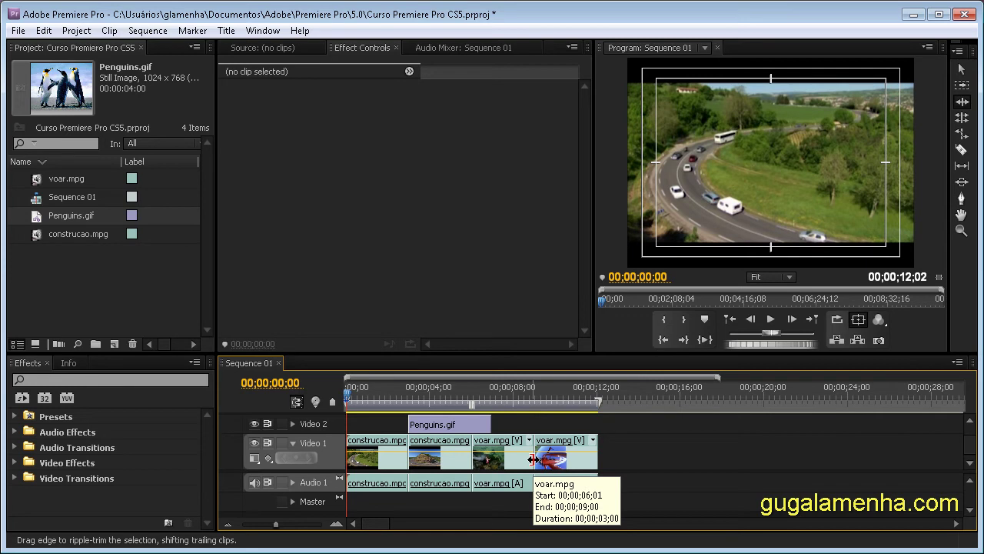
click(533, 459)
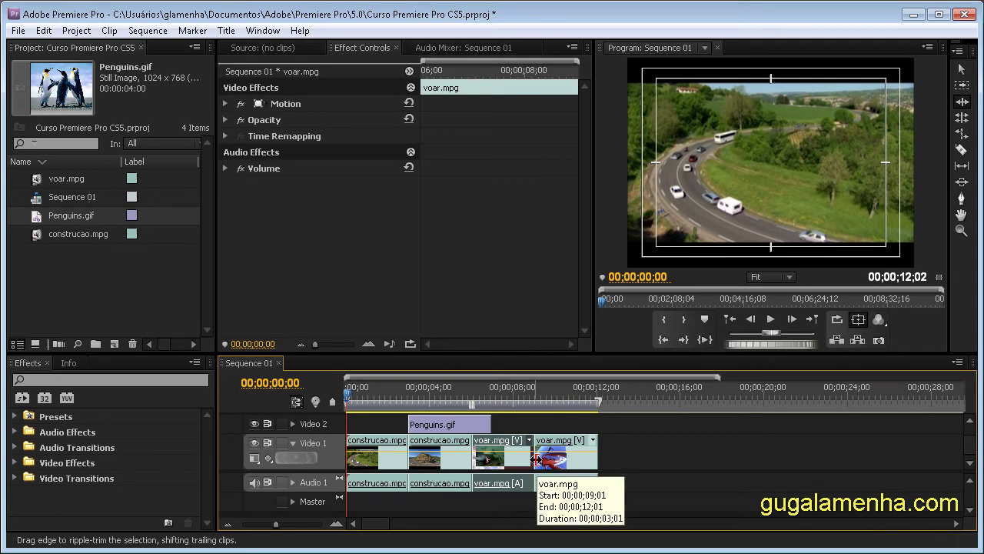
click(537, 460)
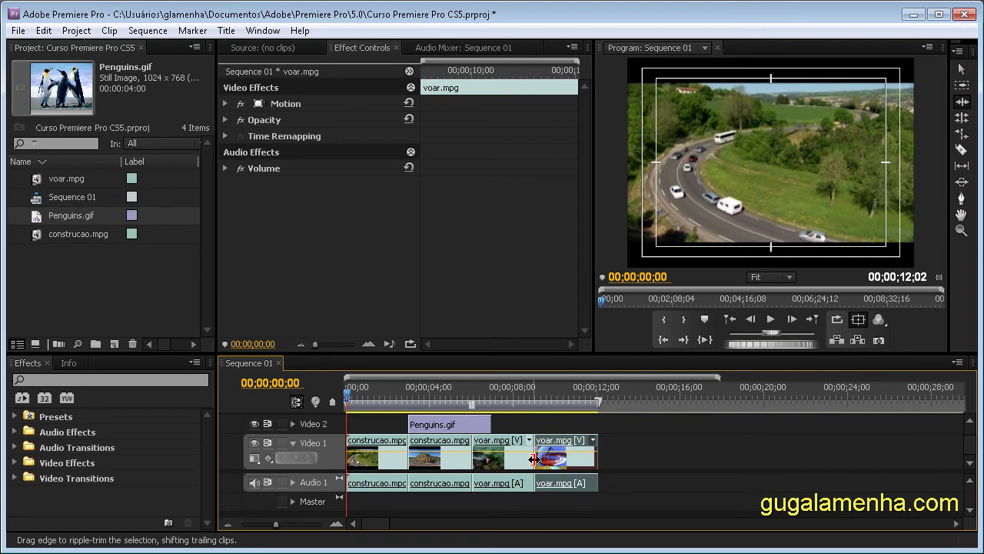
click(534, 460)
drag(534, 459, 554, 458)
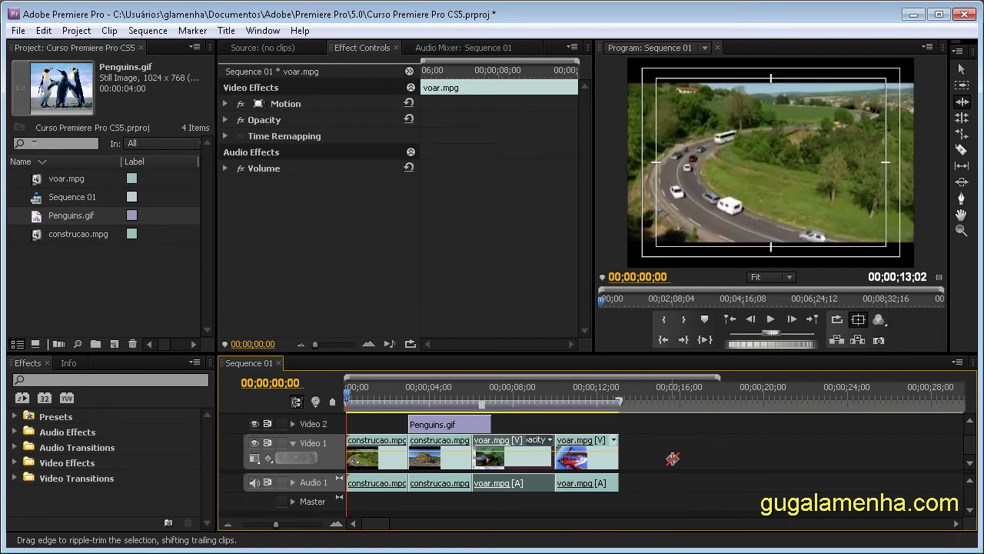
key(ctrl+z)
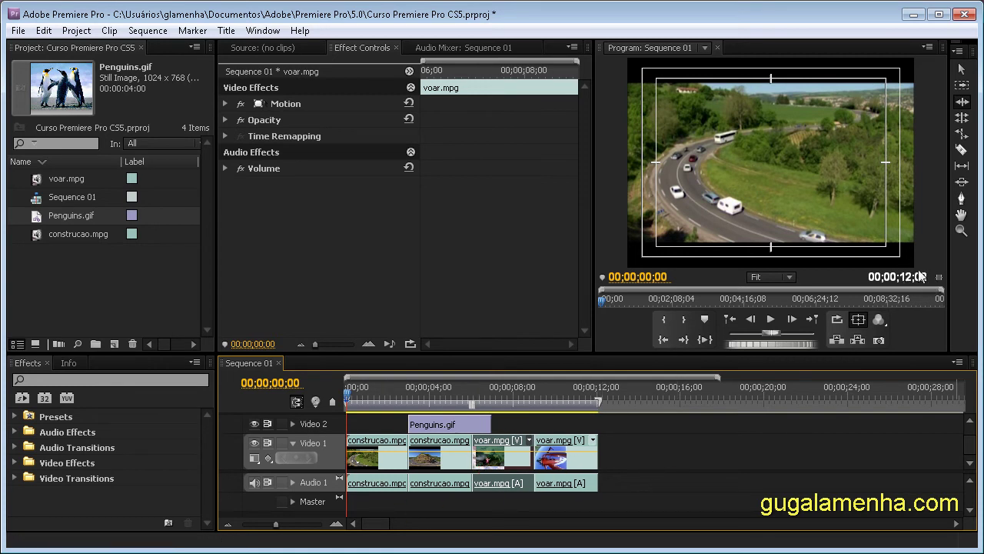
drag(532, 456, 553, 455)
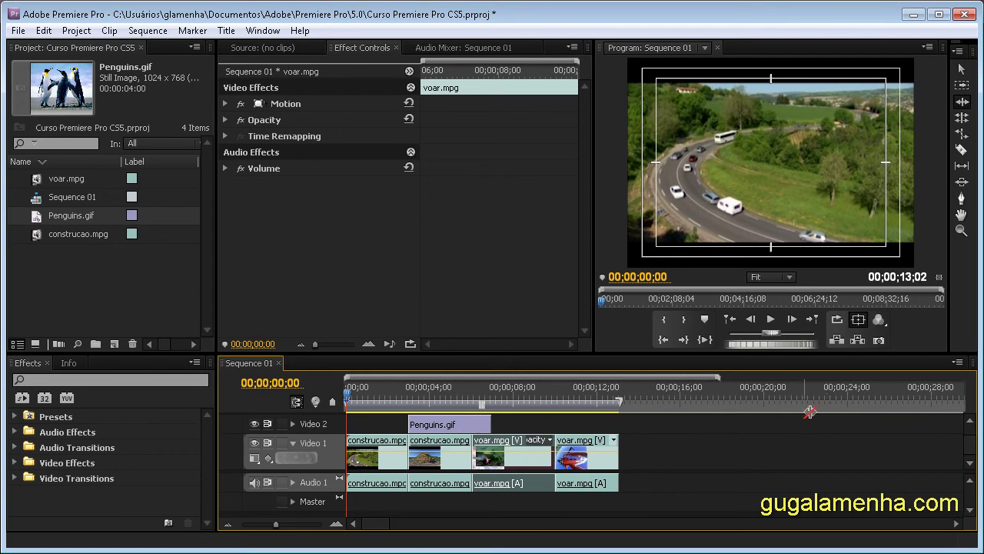
key(ctrl+z)
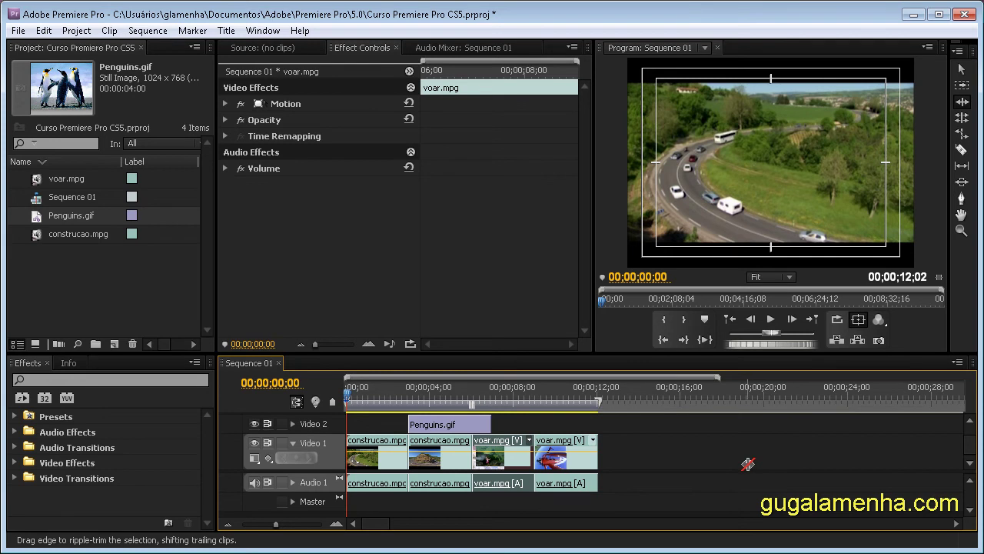
Try rolling the cut between the two voar.mpg clips forward 1 second with the Rolling Edit tool, and roll it back.
click(961, 119)
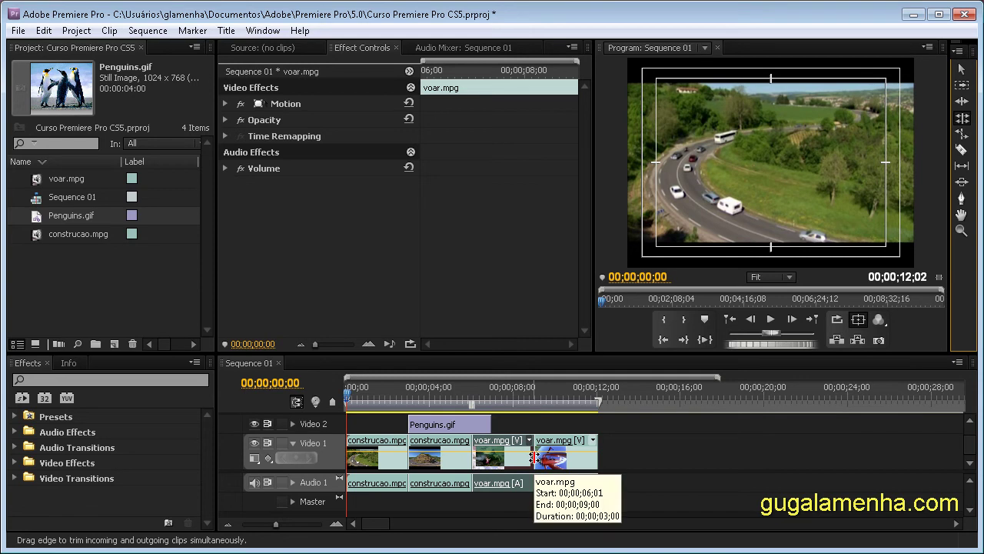
drag(534, 457, 555, 452)
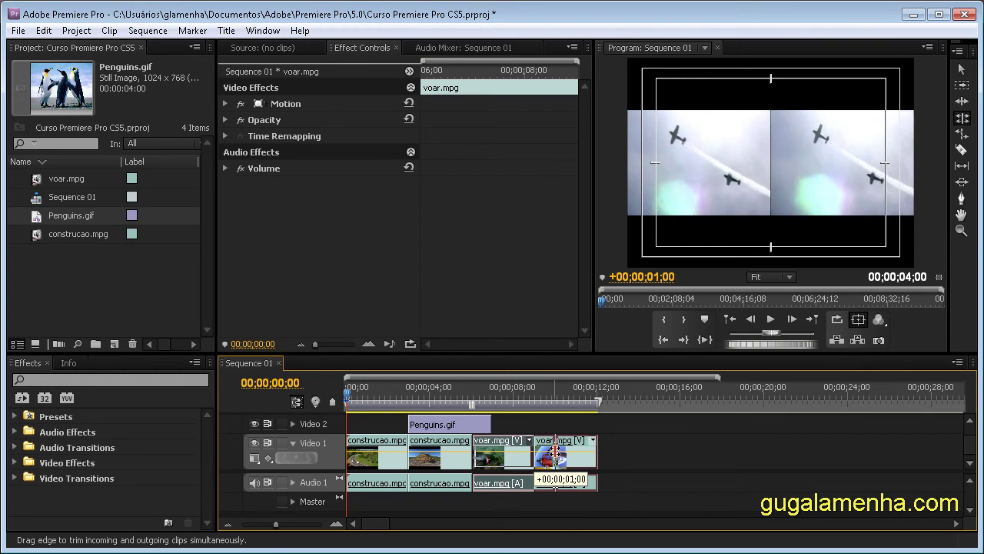
drag(555, 452, 555, 453)
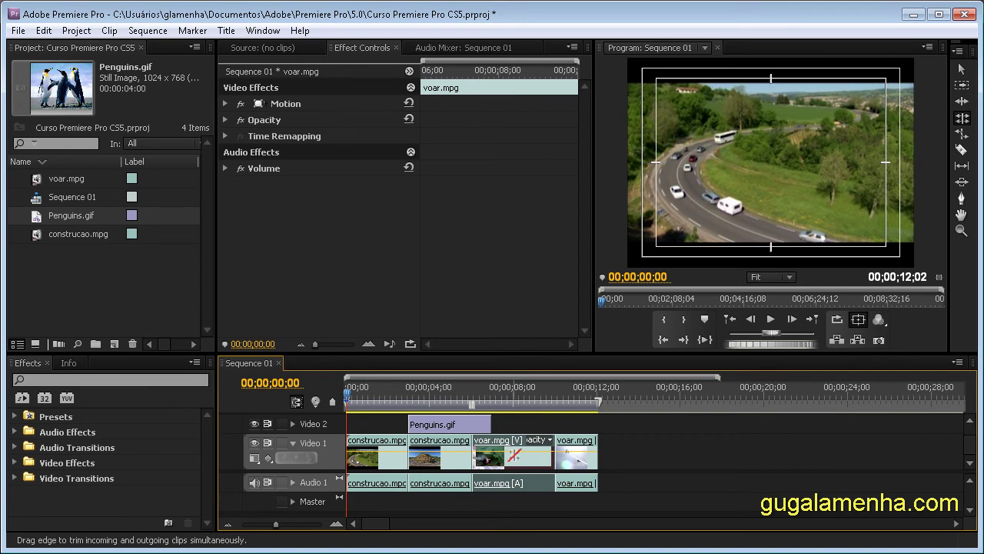
drag(556, 454, 534, 453)
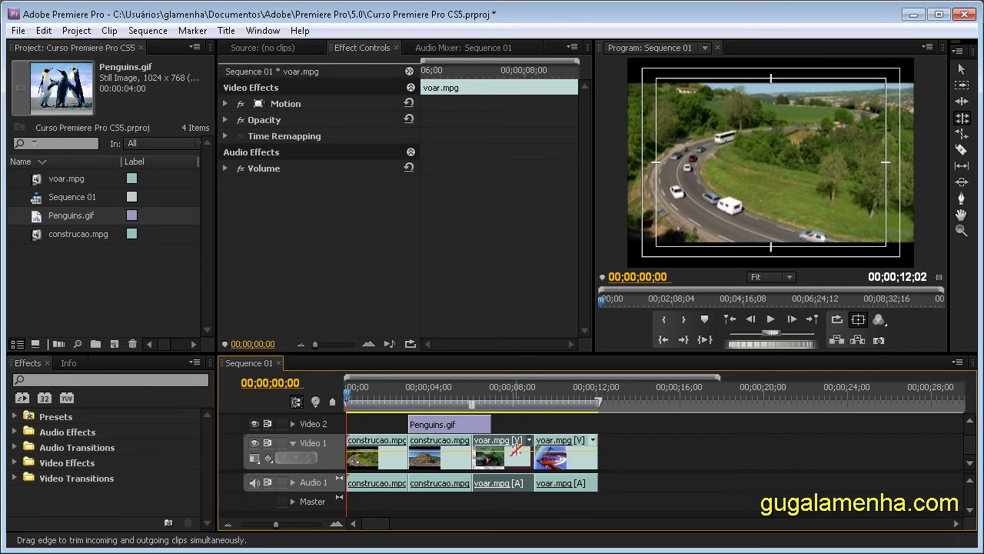
click(659, 444)
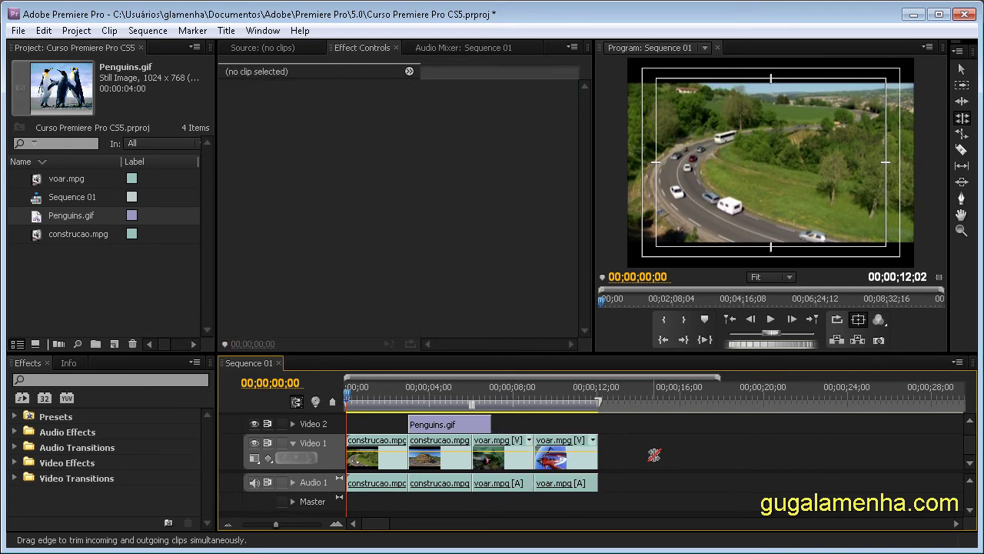
Try shortening the second voar.mpg clip from its start by about 1 second with the Rate Stretch tool, and undo it.
click(962, 136)
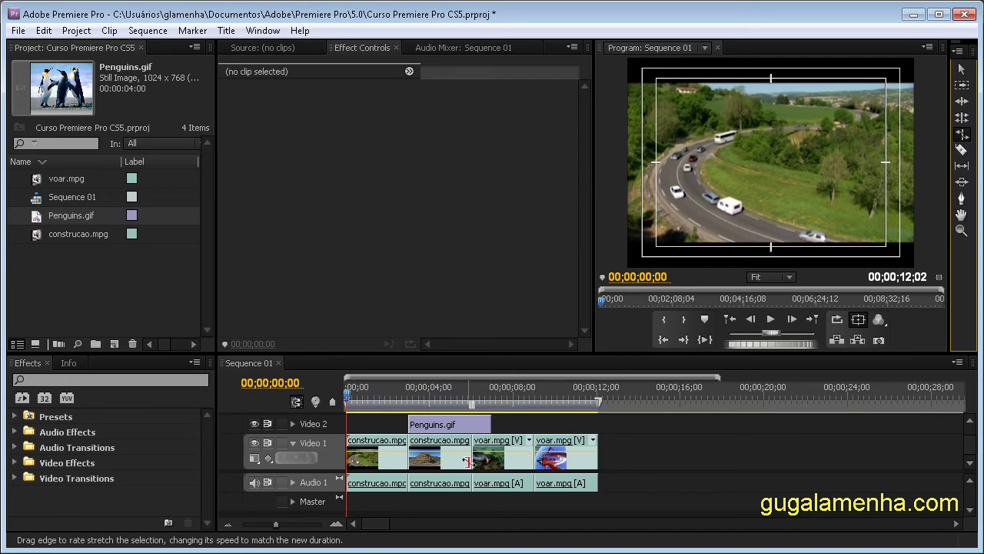
click(533, 455)
drag(533, 456, 565, 459)
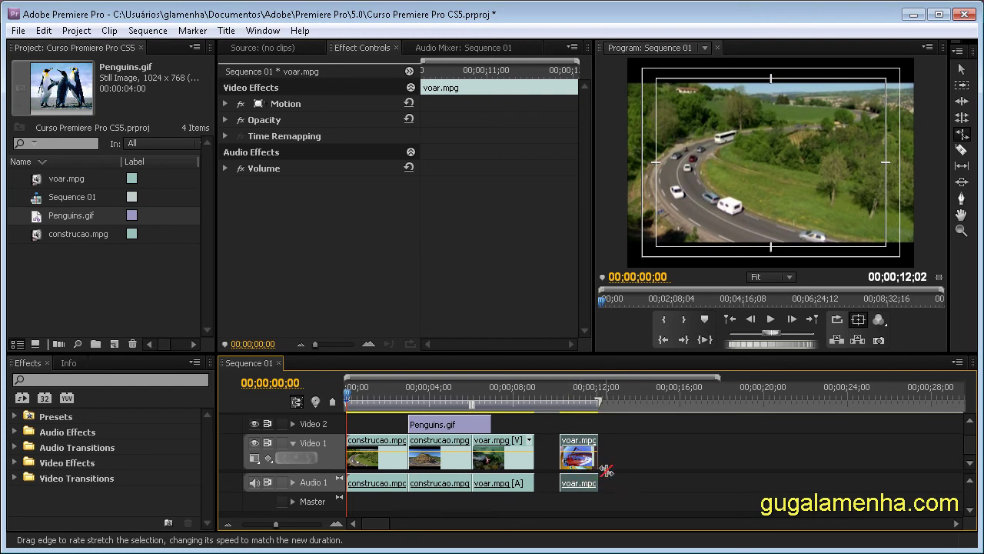
key(ctrl+z)
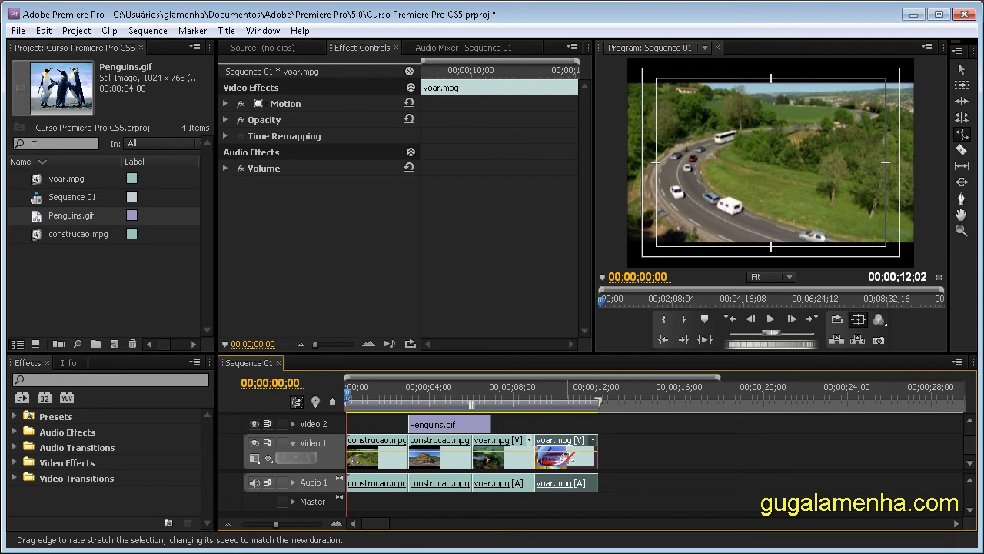
Check the second voar.mpg clip's speed and duration settings.
right_click(569, 459)
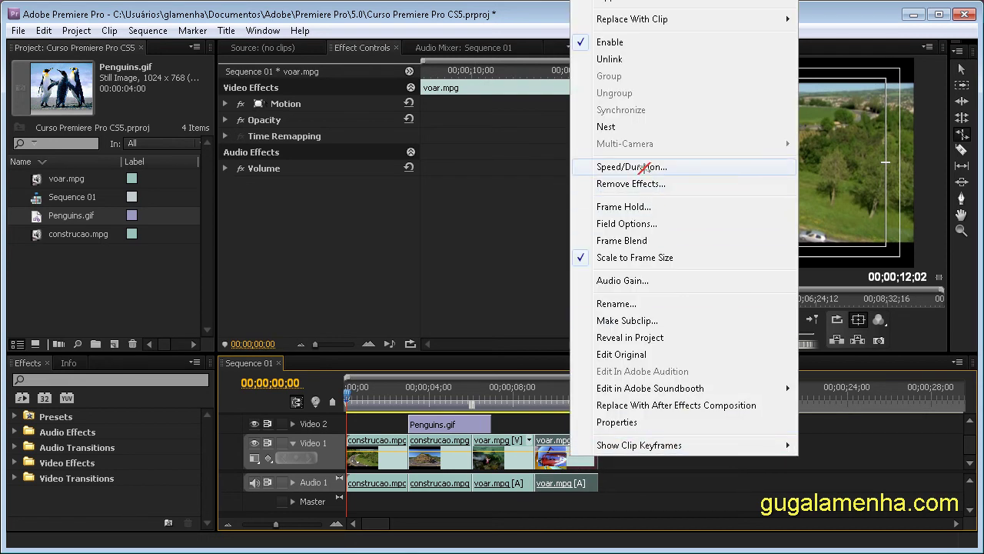
click(643, 170)
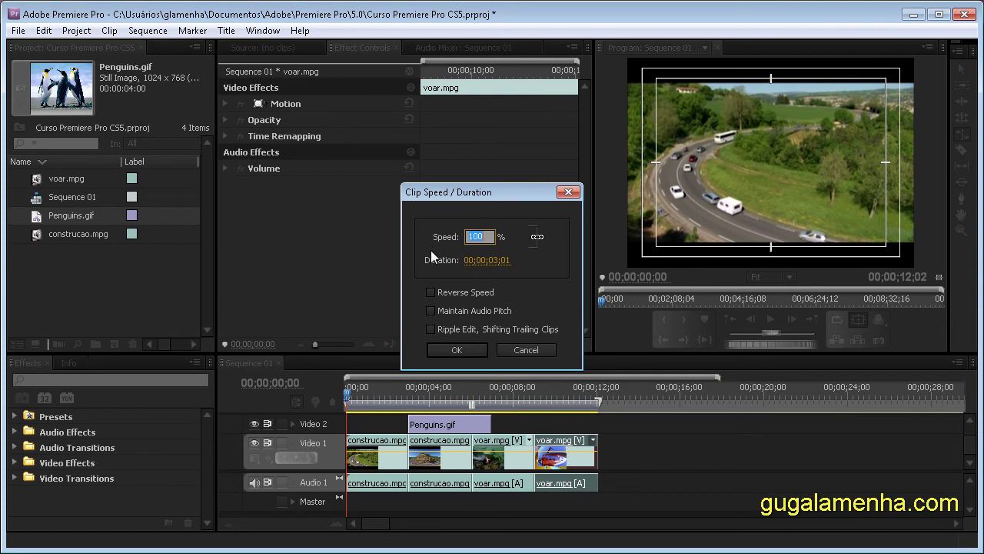
click(527, 350)
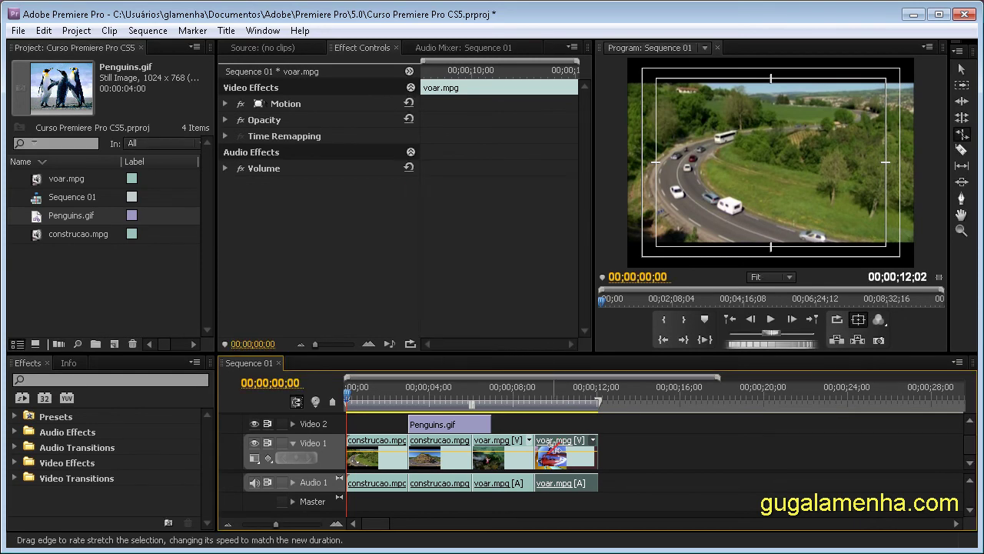
Try rate-stretching the start of the second voar.mpg clip to a 00;00;01;19 duration, check its speed setting, and stretch it back.
drag(536, 460, 566, 460)
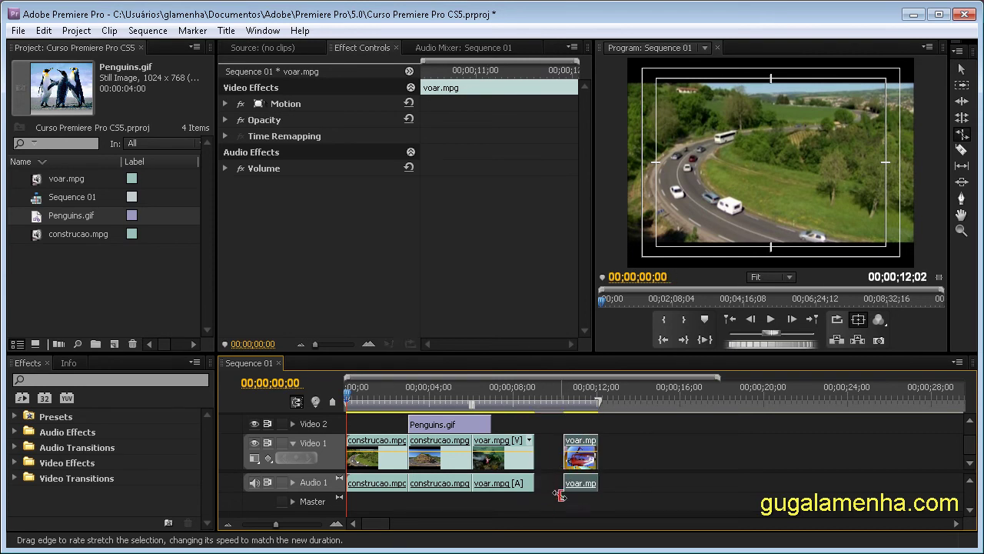
right_click(582, 458)
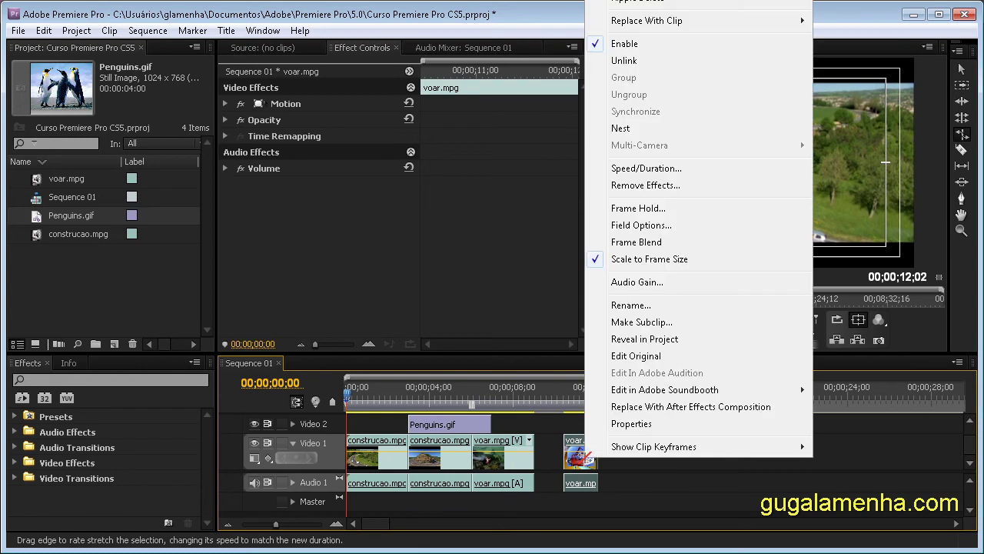
click(677, 168)
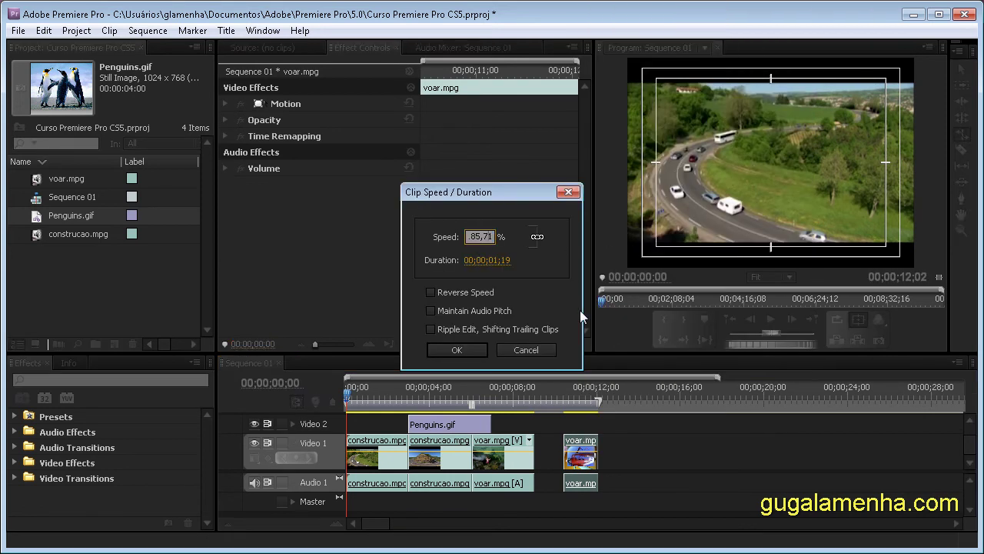
text(1)
click(543, 349)
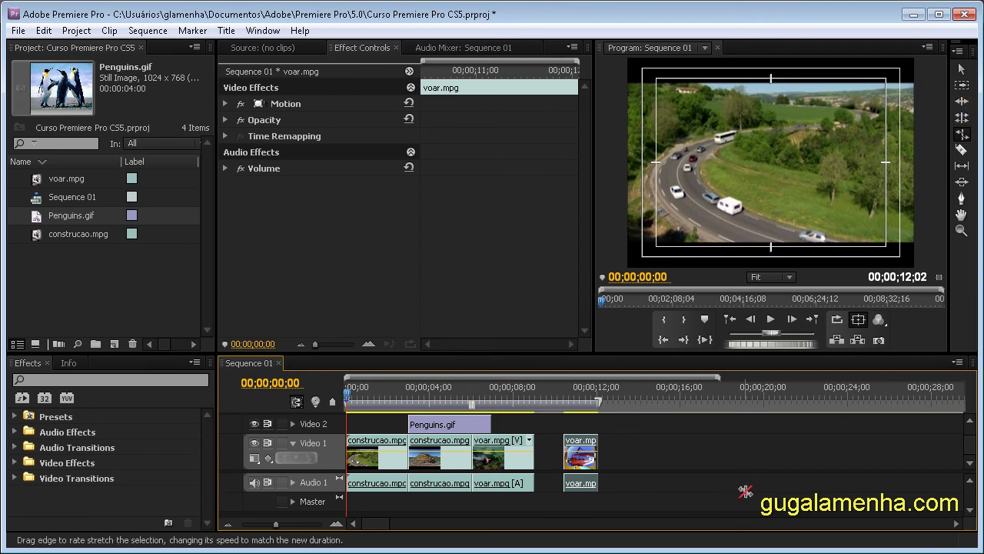
drag(564, 454, 535, 453)
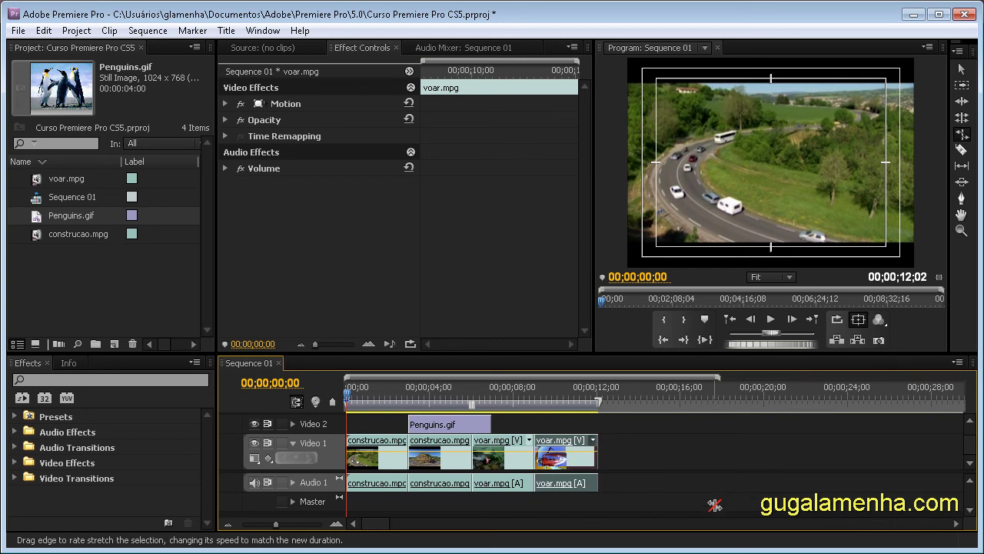
Split the first construcao.mpg clip near its middle and Penguins.gif at the start of the first voar.mpg clip with the Razor tool.
click(961, 151)
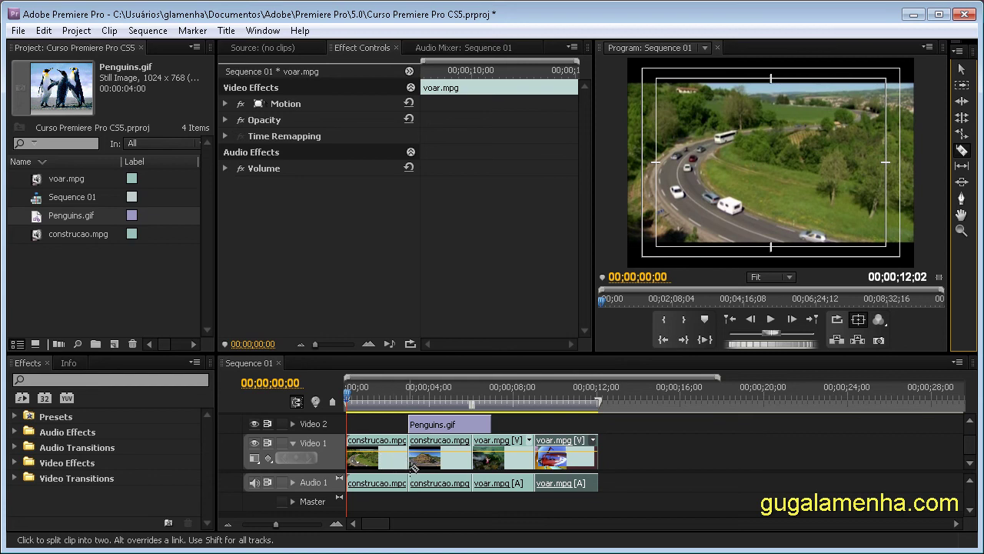
click(376, 442)
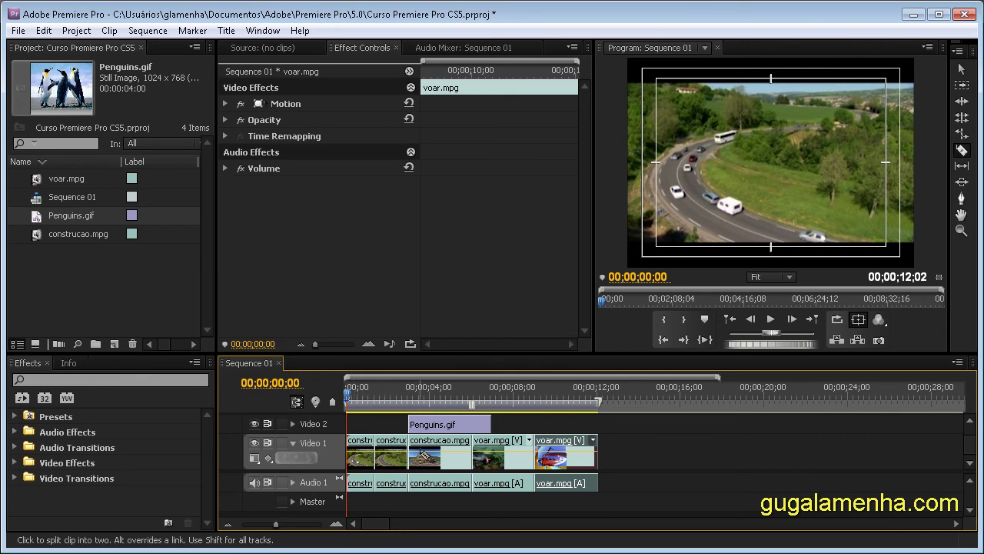
click(472, 424)
Slip the footage inside the first voar.mpg clip forward and back with the Slip tool, keeping the clip's timeline position.
click(961, 168)
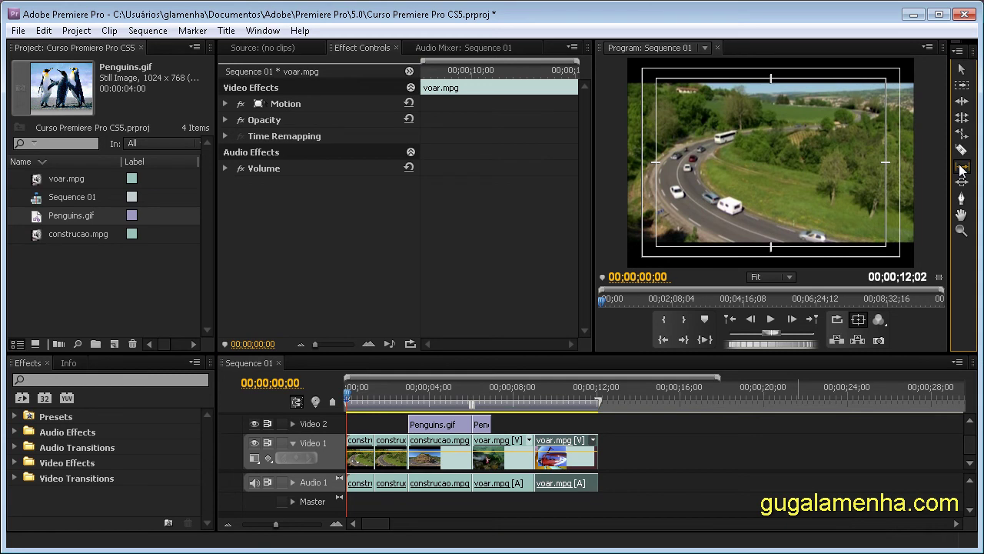
click(502, 459)
mouse_move(502, 460)
mouse_down()
mouse_move(512, 460)
mouse_move(490, 459)
mouse_move(524, 464)
mouse_move(481, 464)
mouse_move(519, 453)
mouse_up()
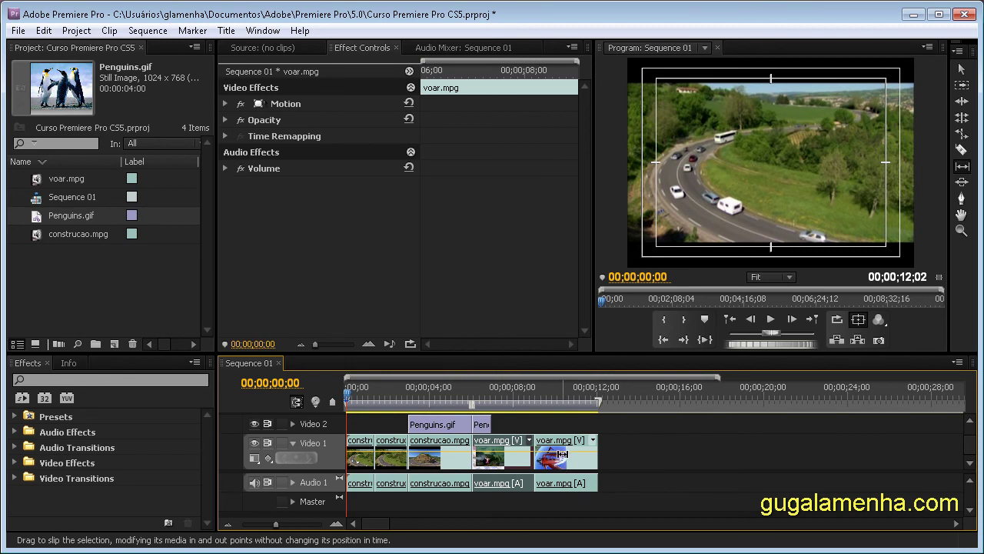
mouse_move(513, 462)
mouse_down()
mouse_move(498, 462)
mouse_move(530, 459)
mouse_move(489, 457)
mouse_move(500, 458)
mouse_up()
Try sliding the first voar.mpg clip about 1 second 12 frames earlier with the Slide tool, and undo the move.
click(961, 185)
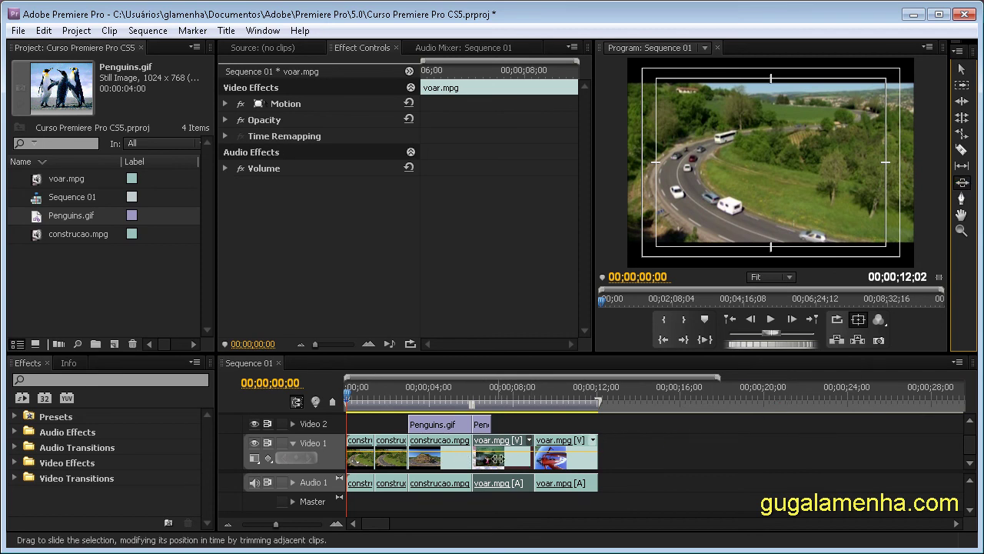
click(498, 458)
drag(498, 459, 471, 466)
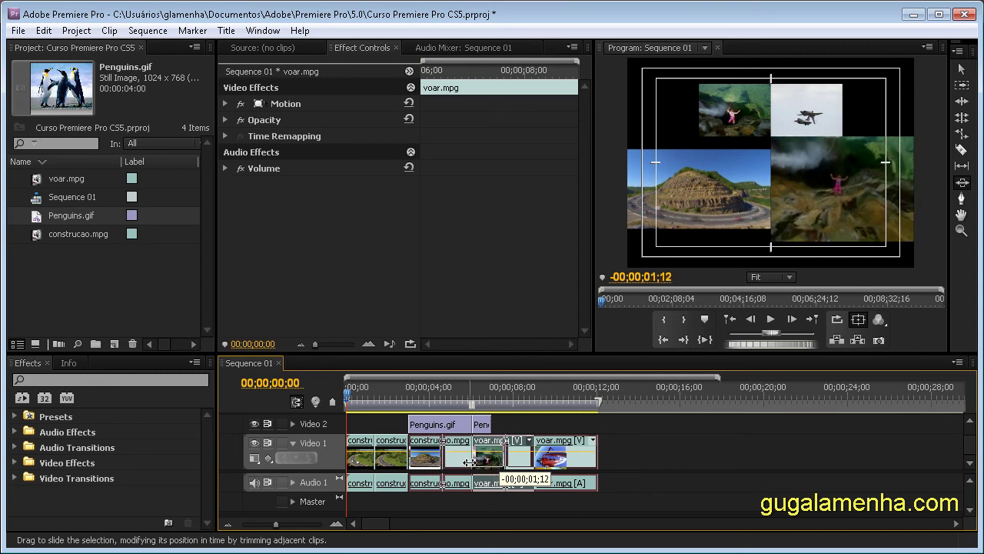
mouse_move(462, 462)
mouse_down()
mouse_move(475, 463)
mouse_move(462, 465)
mouse_up()
mouse_move(468, 465)
mouse_down()
mouse_move(459, 468)
mouse_move(472, 467)
mouse_up()
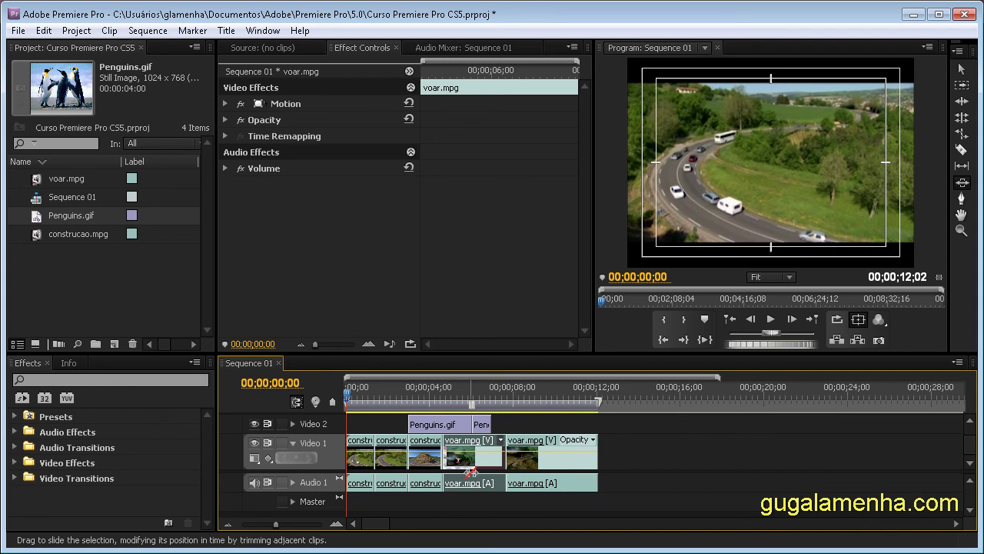
key(ctrl+z)
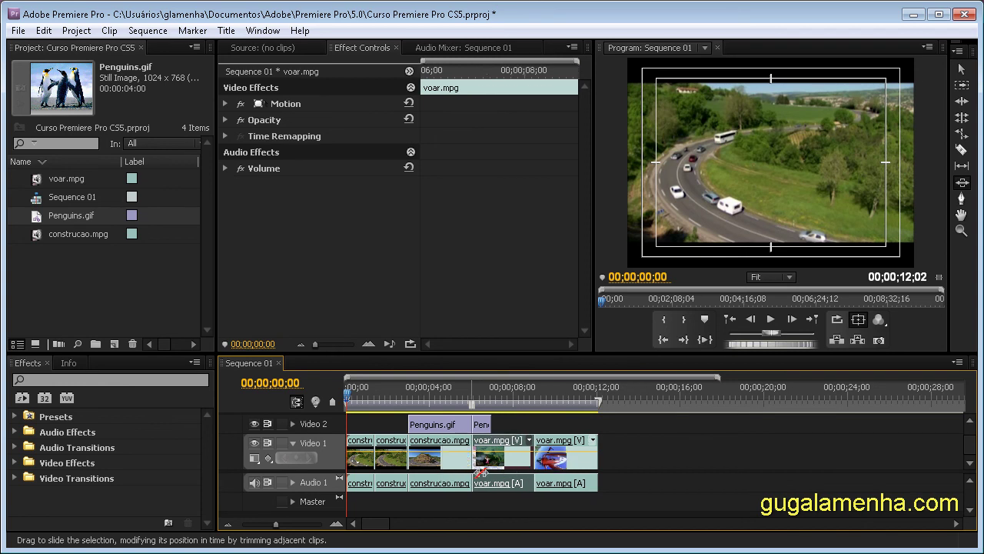
Try adding three opacity keyframes to the last construcao.mpg clip with the Pen tool, delete them and deselect the clip.
click(962, 198)
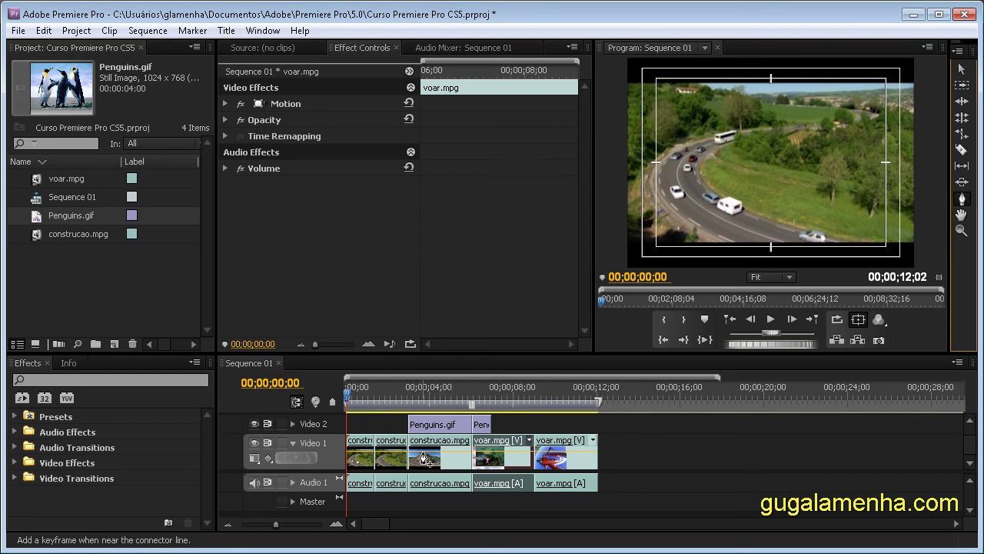
click(422, 455)
click(441, 452)
click(455, 452)
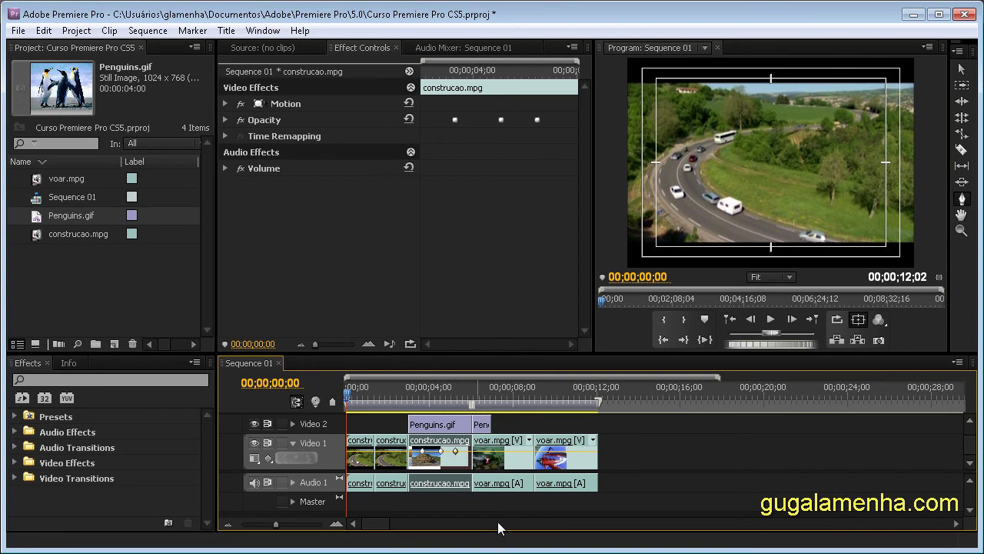
key(Delete)
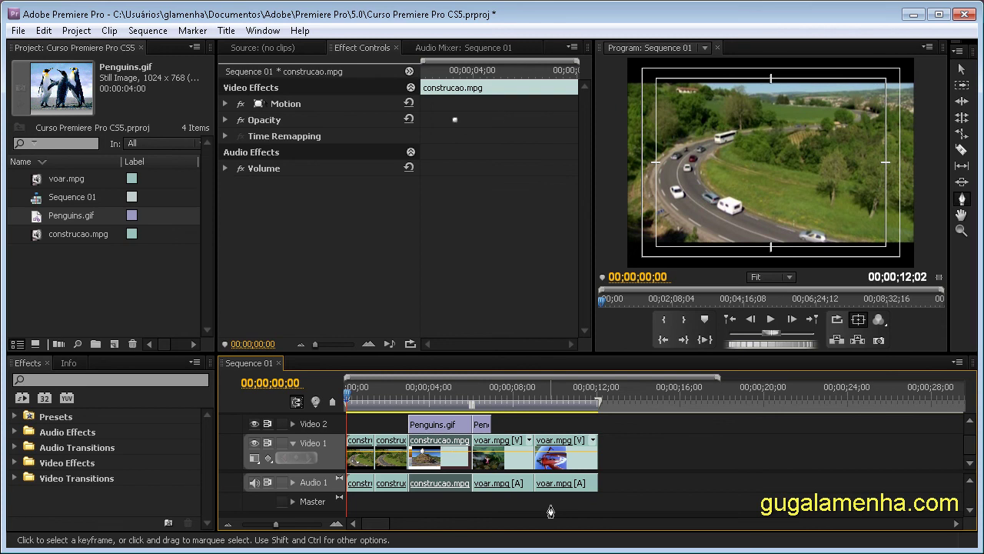
click(635, 471)
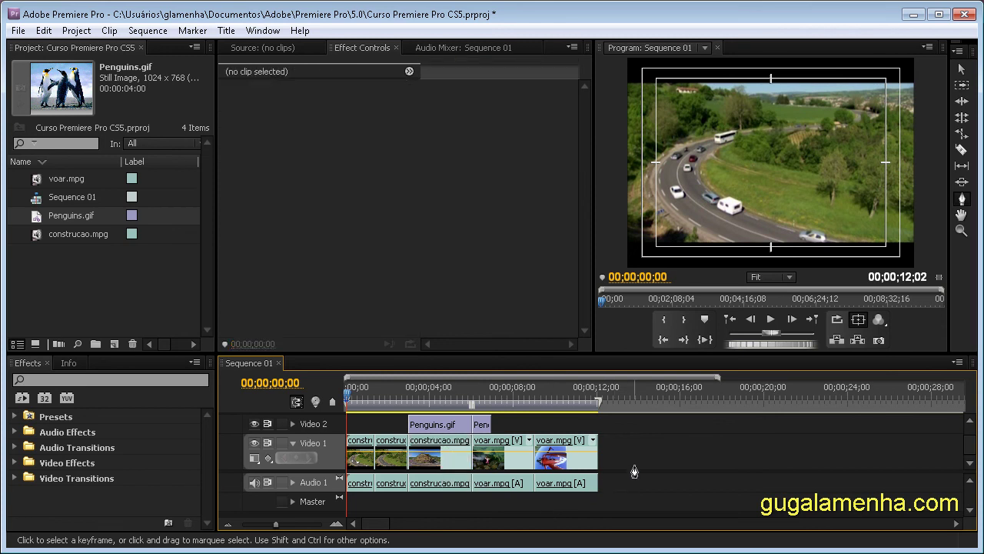
Try scrolling the Sequence 01 timeline horizontally with the Hand tool.
click(961, 216)
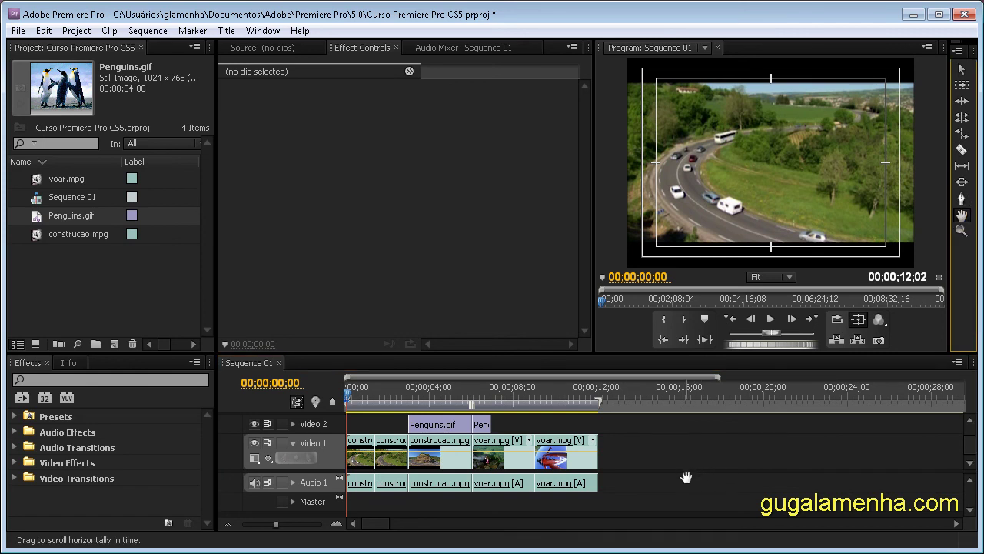
drag(800, 463, 853, 455)
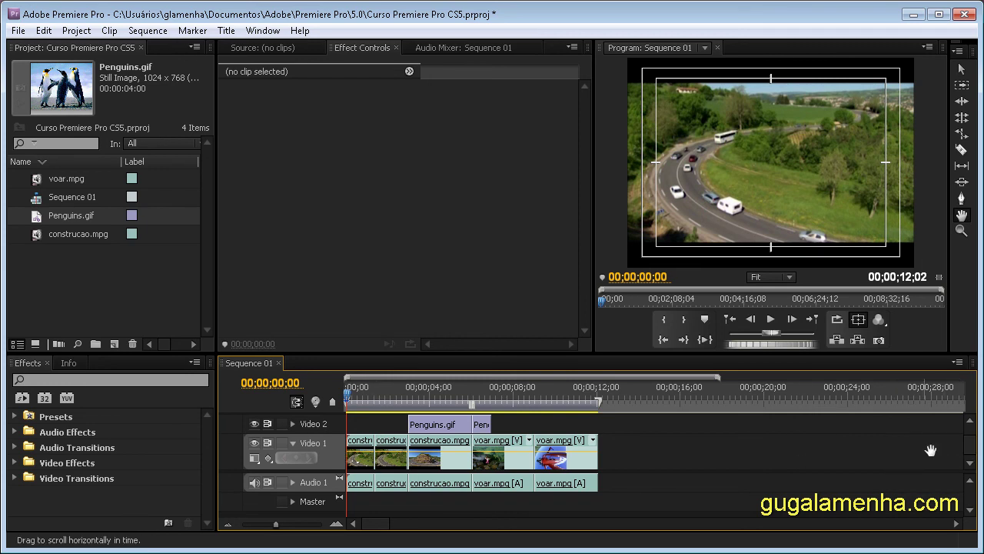
drag(751, 465, 778, 468)
drag(502, 467, 539, 464)
drag(777, 465, 807, 445)
Magnify the timeline two levels with the Zoom tool, and try the timeline's own zoom-out and zoom-in controls.
click(961, 232)
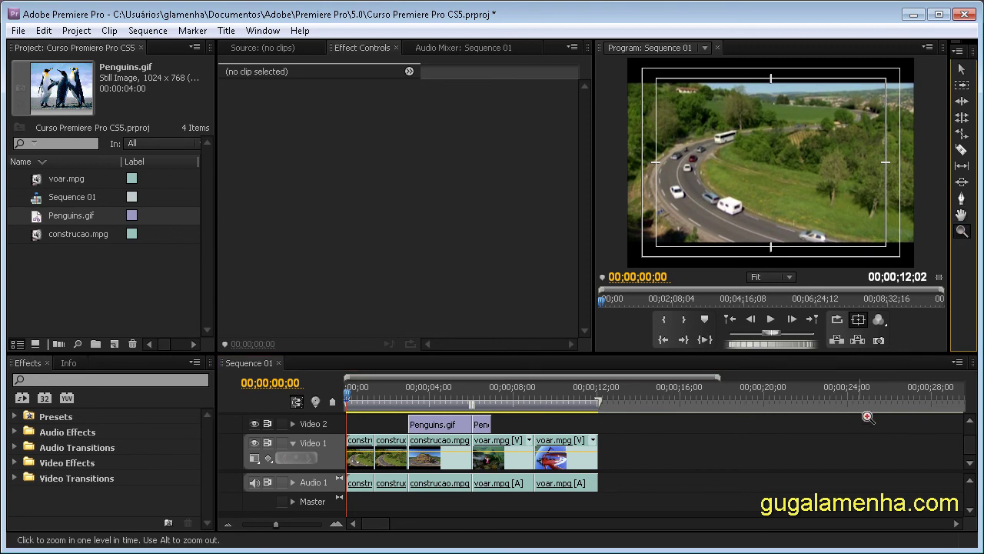
click(485, 475)
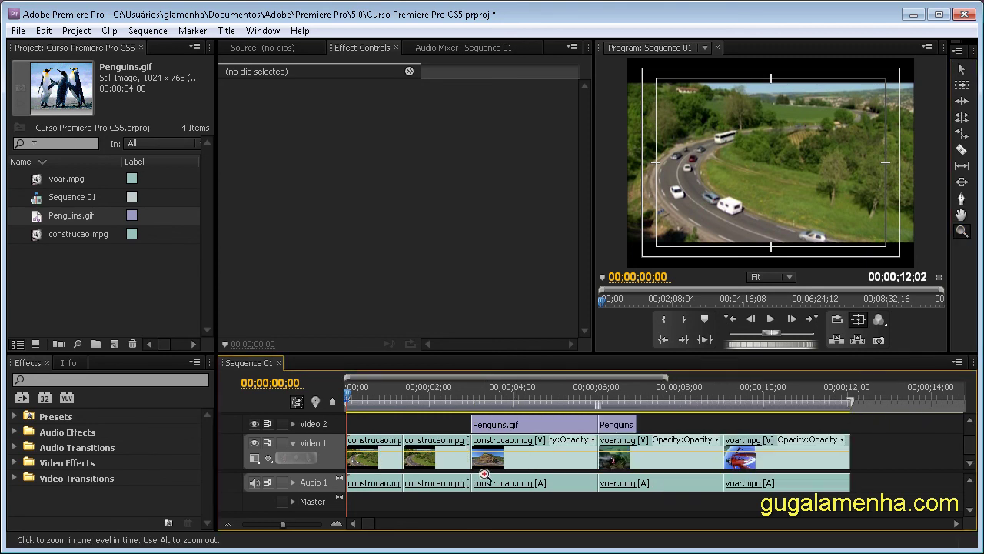
click(544, 462)
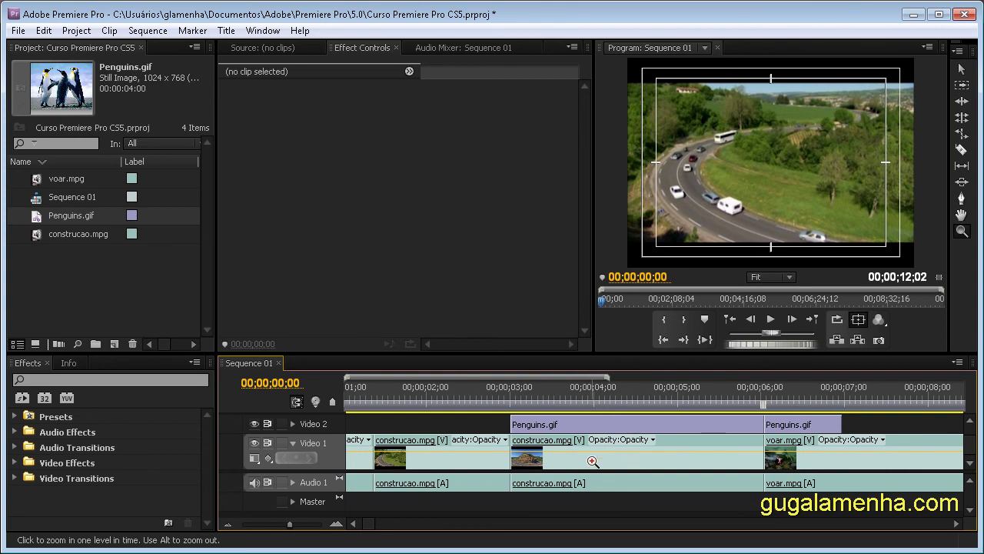
click(228, 525)
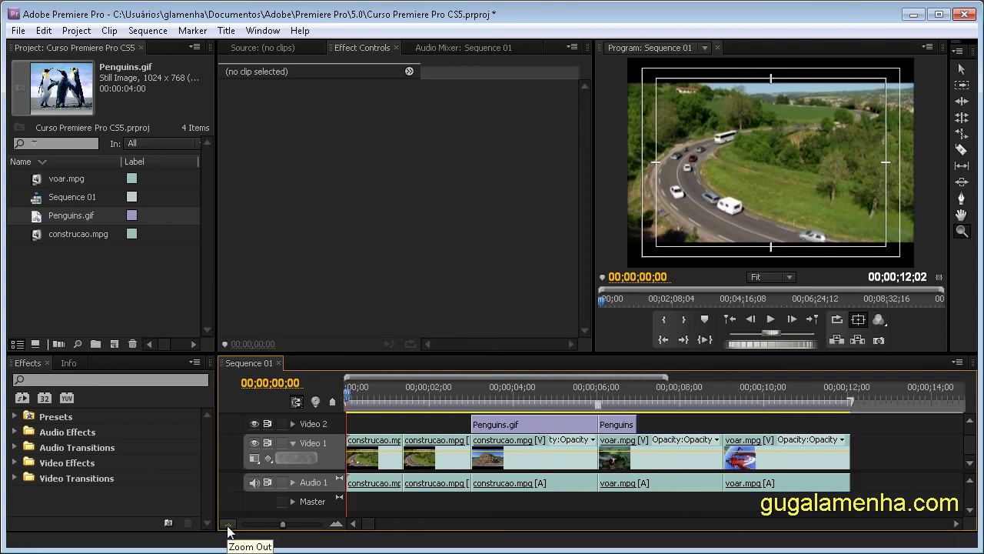
click(228, 525)
click(228, 526)
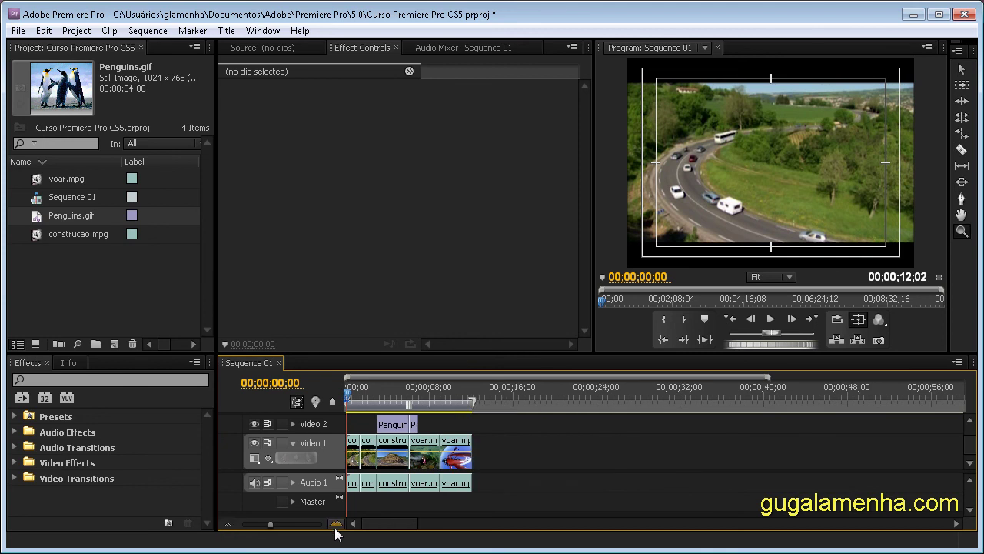
click(336, 524)
click(336, 525)
click(227, 525)
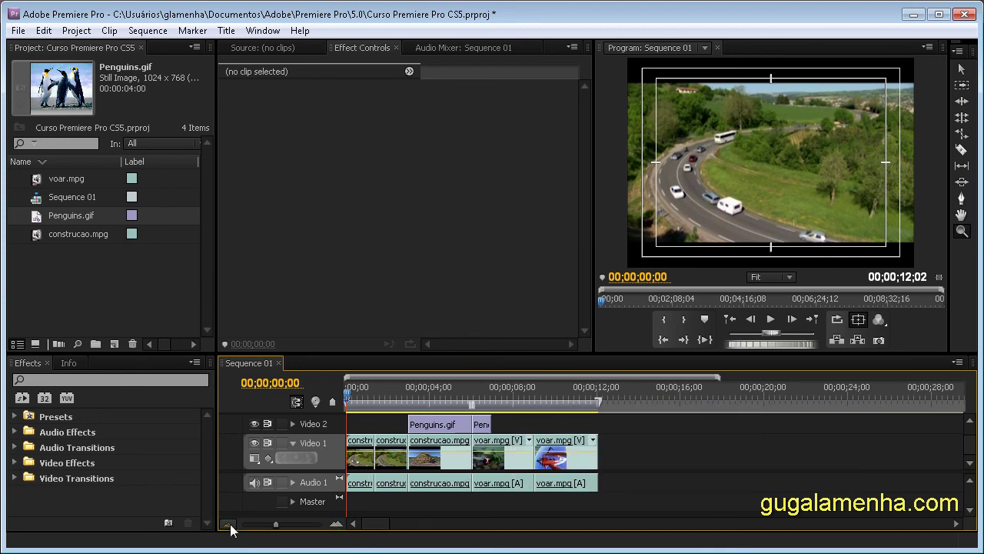
Alternate the Zoom tool between enlarging and reducing the timeline, ending one level closer on the construcao.mpg clips.
key(alt)
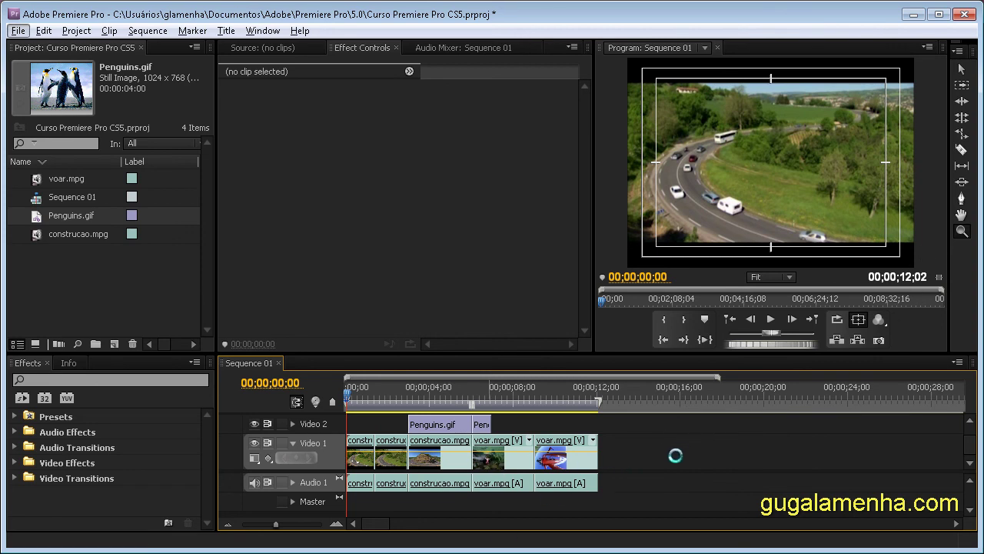
click(496, 466)
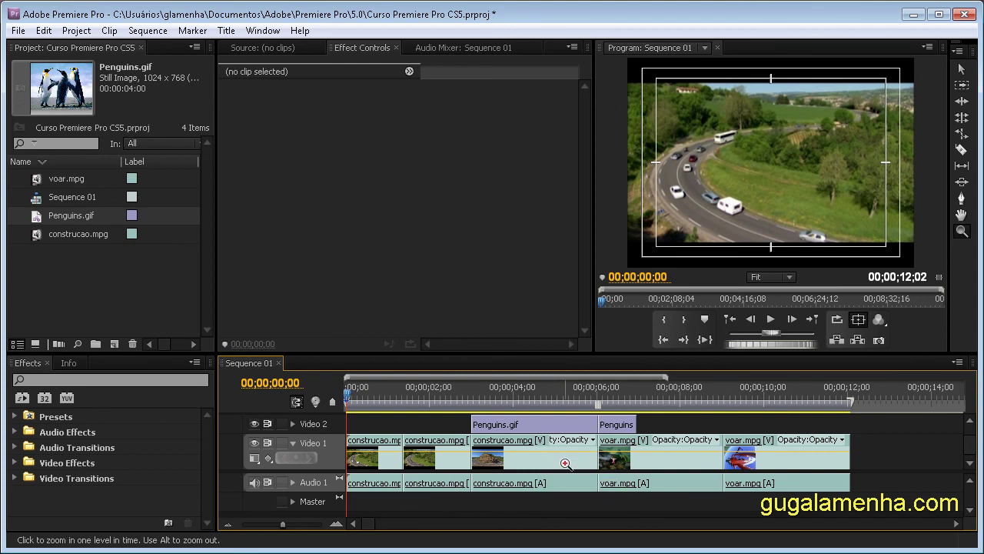
key(alt)
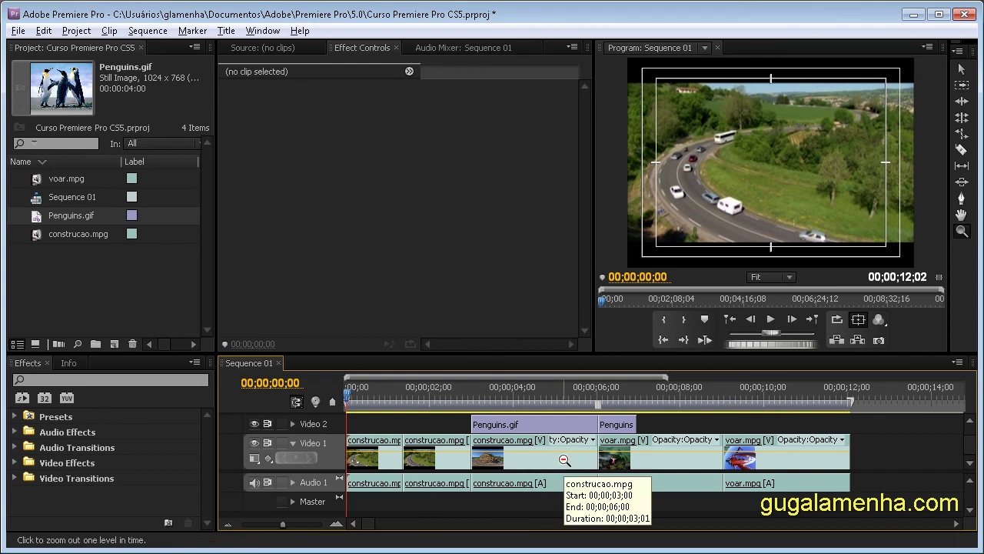
alt+click(565, 460)
alt+click(488, 460)
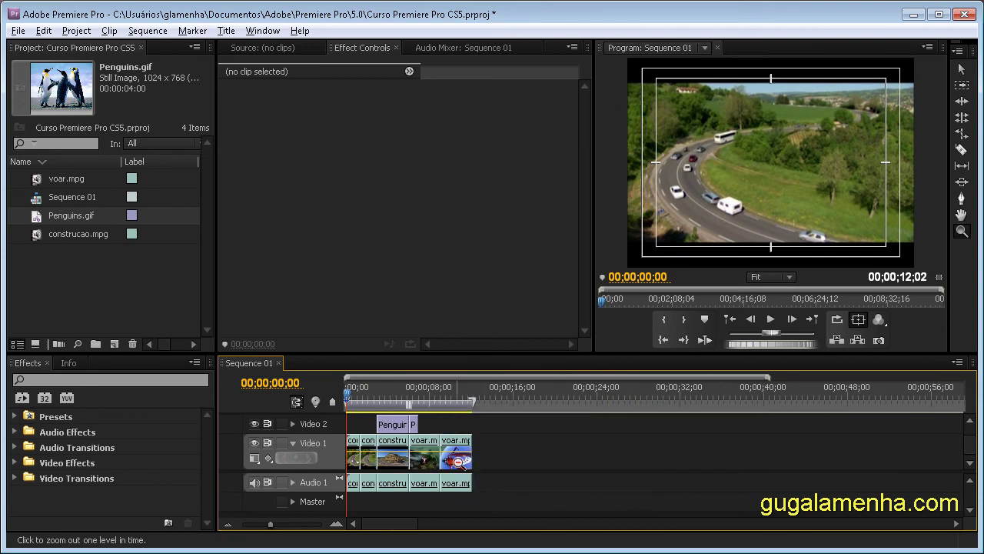
click(436, 464)
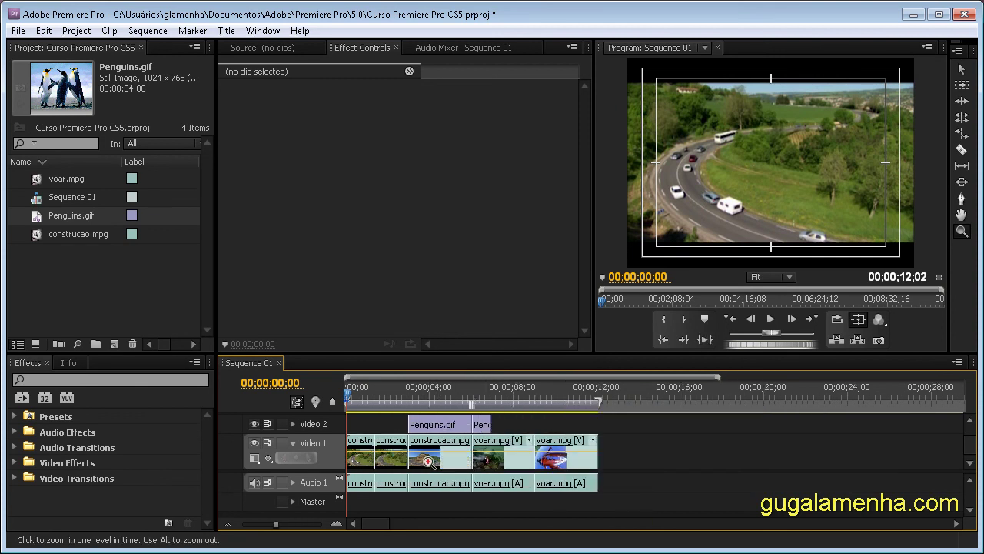
click(442, 465)
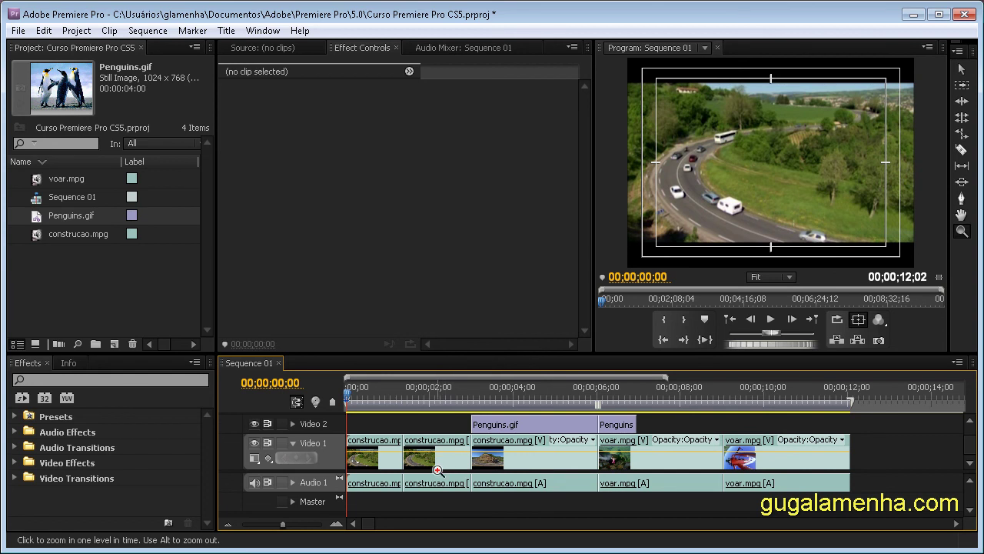